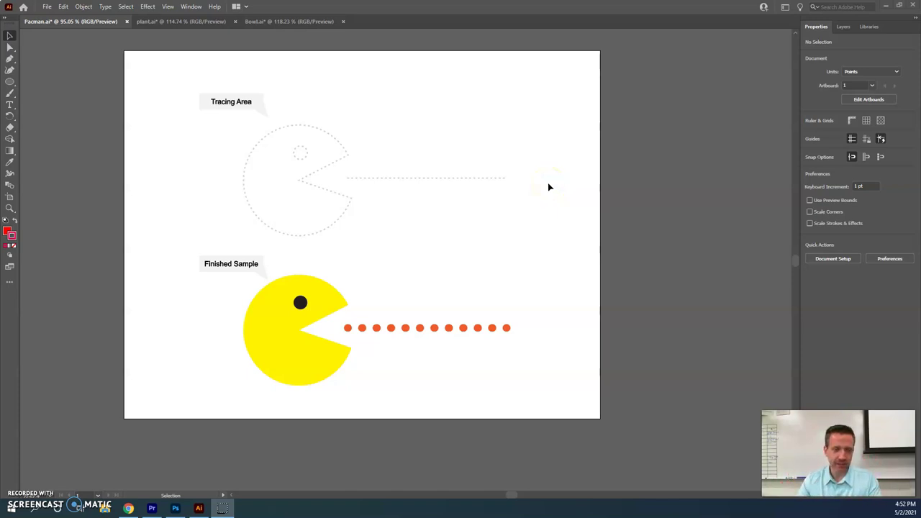
- Look through the open Pacman.ai, plant.ai and Bowl.ai documents and view the list of Learn tutorials
{"action": "left_click", "coordinate": [204, 22]}
{"action": "left_click", "coordinate": [271, 23]}
{"action": "left_click", "coordinate": [68, 22]}
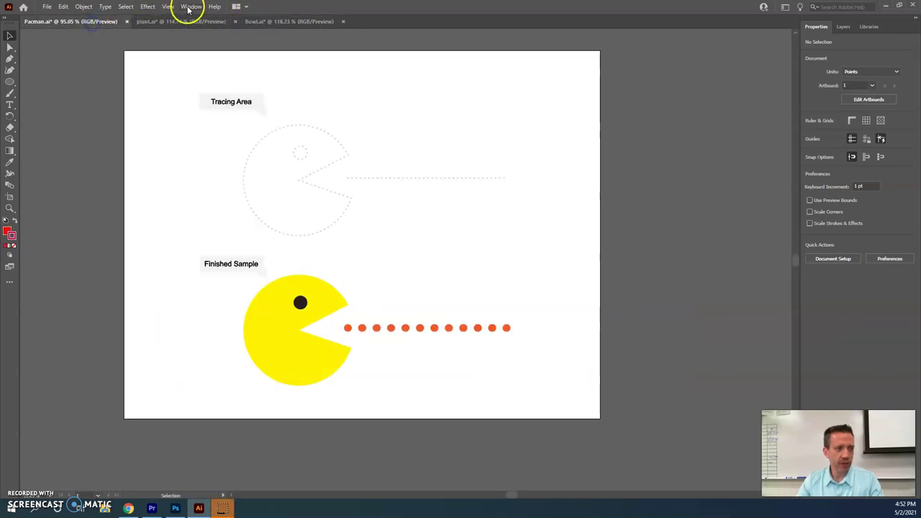
{"action": "left_click", "coordinate": [191, 7]}
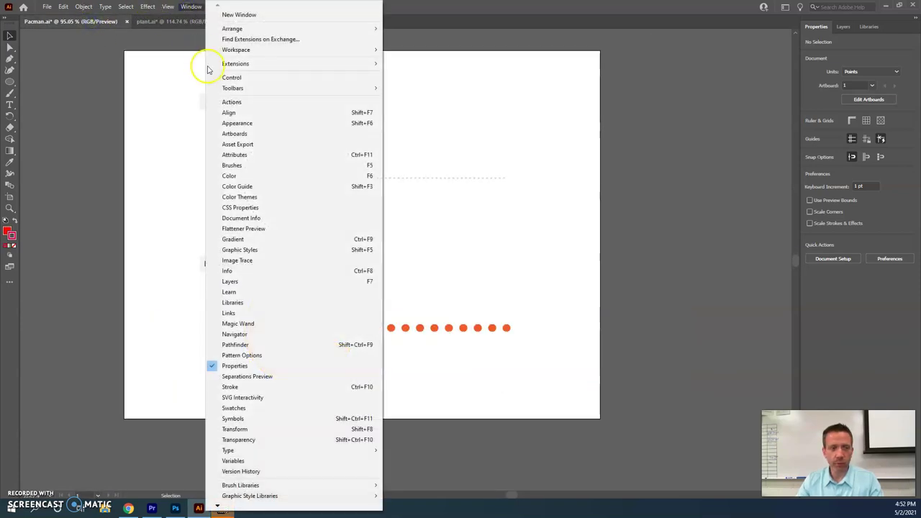
{"action": "left_click", "coordinate": [274, 292]}
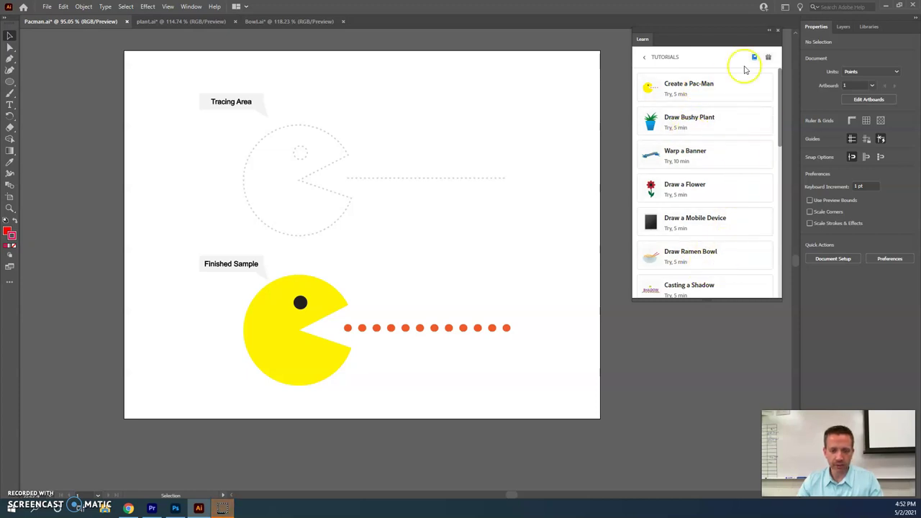
{"action": "left_click", "coordinate": [780, 31]}
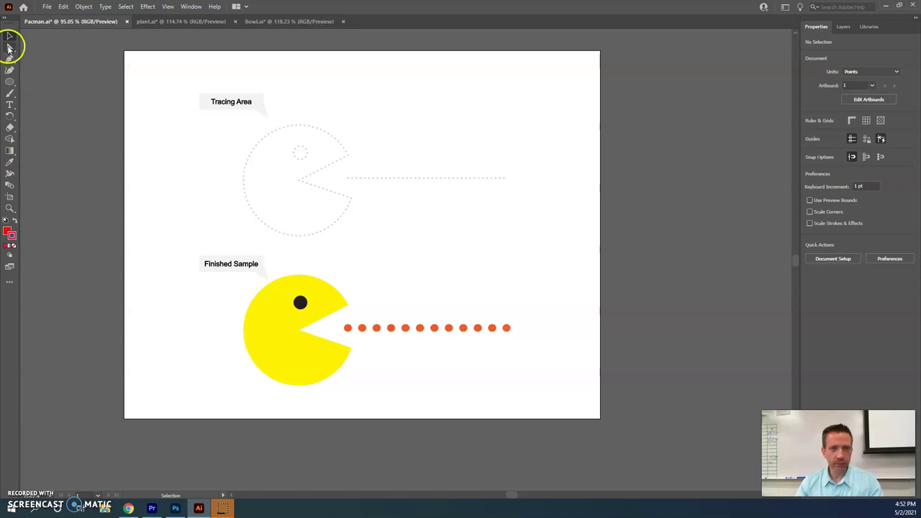
{"action": "left_click", "coordinate": [9, 69]}
{"action": "left_click", "coordinate": [9, 48]}
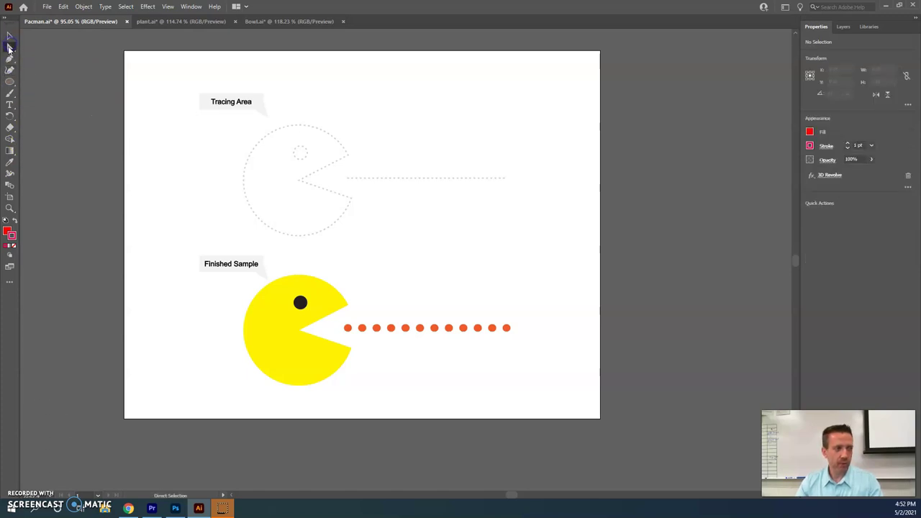
{"action": "left_click", "coordinate": [9, 35]}
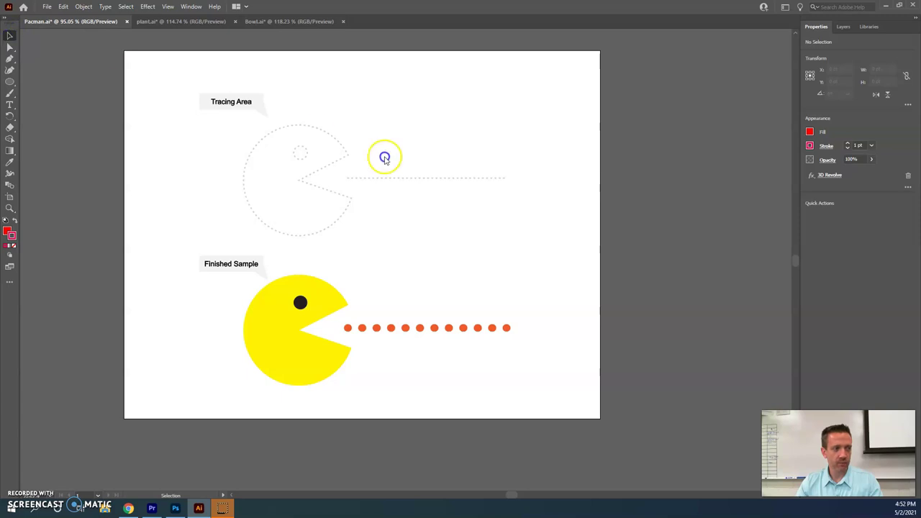
{"action": "left_click", "coordinate": [867, 60]}
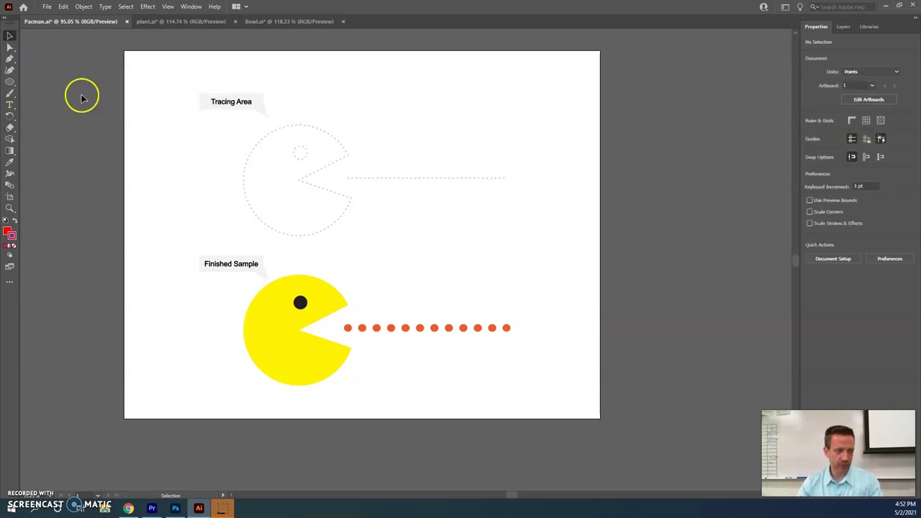
- Reset the Essentials workspace and draw a circle about 184 pt across over the Pac-Man tracing outline with the Ellipse tool
{"action": "left_click", "coordinate": [10, 82]}
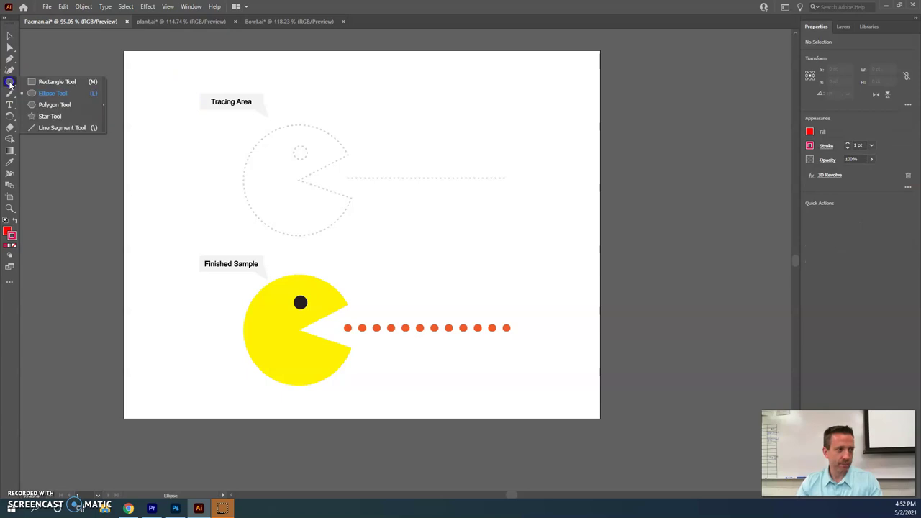
{"action": "left_click", "coordinate": [68, 94]}
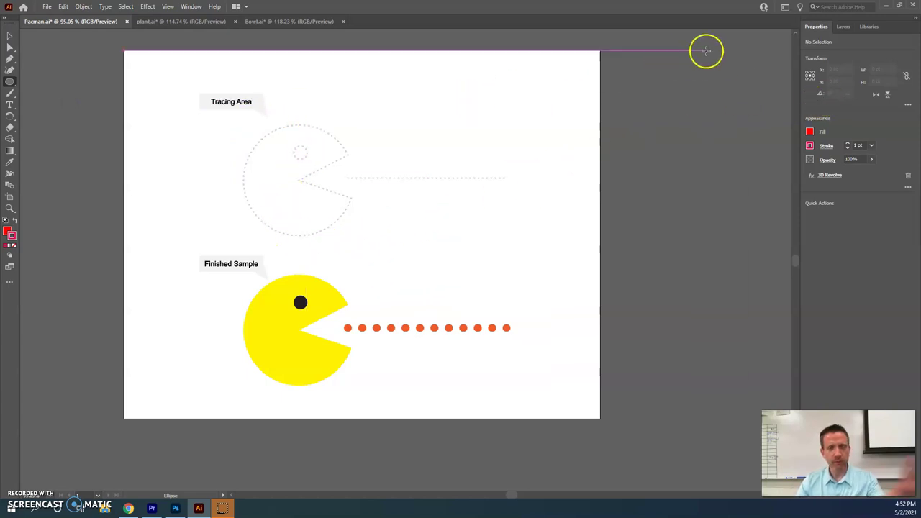
{"action": "left_click", "coordinate": [196, 7]}
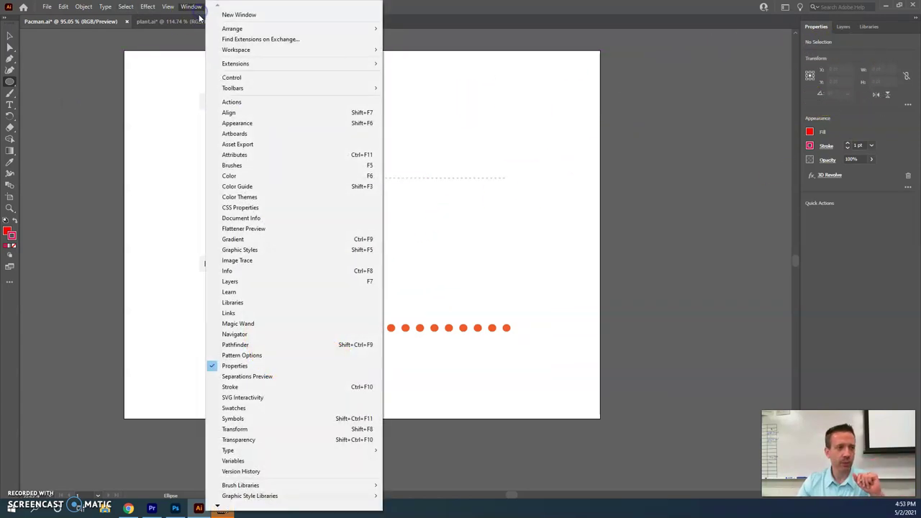
{"action": "left_click", "coordinate": [323, 51]}
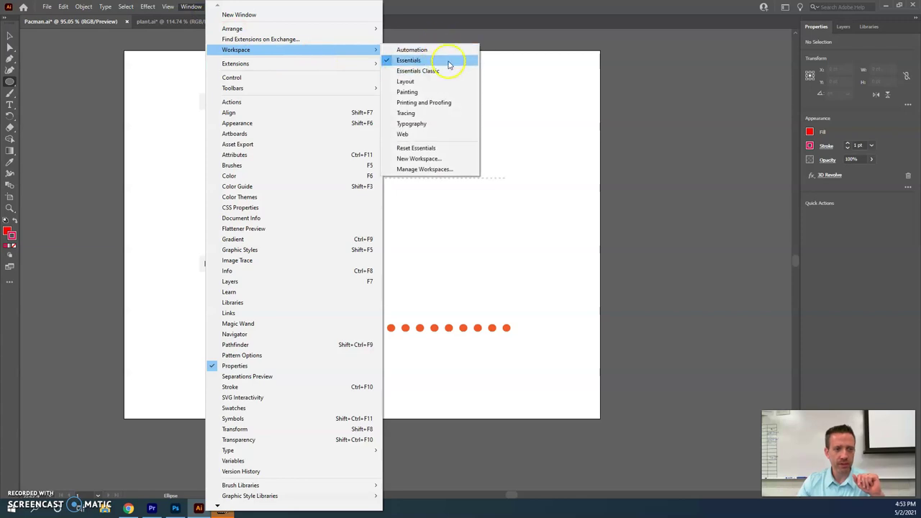
{"action": "left_click", "coordinate": [424, 149]}
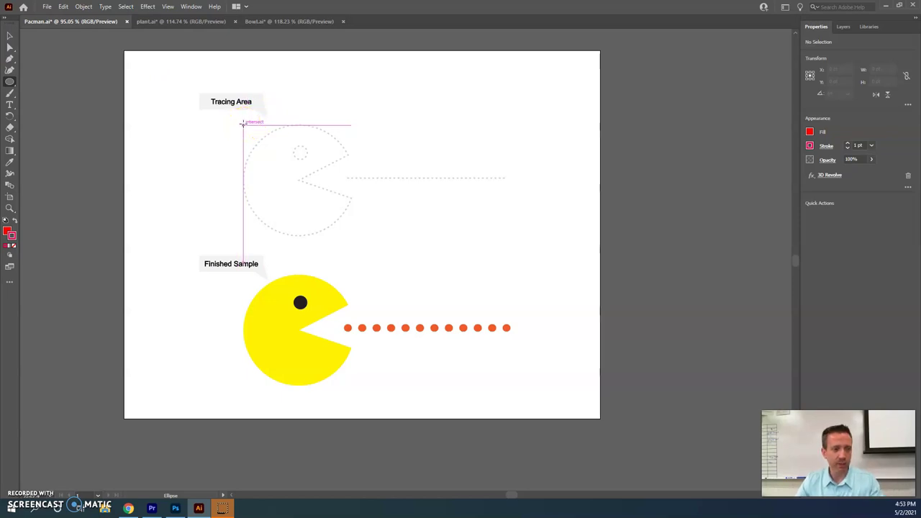
{"action": "mouse_move", "coordinate": [244, 124]}
{"action": "left_mouse_down"}
{"action": "mouse_move", "coordinate": [290, 158]}
{"action": "mouse_move", "coordinate": [300, 177]}
{"action": "mouse_move", "coordinate": [292, 177]}
{"action": "mouse_move", "coordinate": [354, 210]}
{"action": "left_mouse_up"}
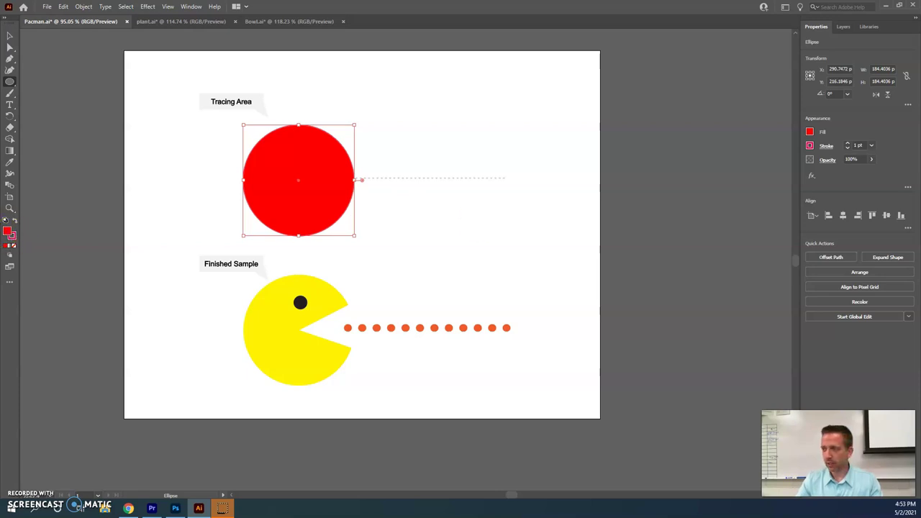
- Show the Color panel and fill the large circle with the yellow swatch F9ED32
{"action": "key", "text": "F6"}
{"action": "left_click_drag", "start_coordinate": [734, 133], "coordinate": [730, 45]}
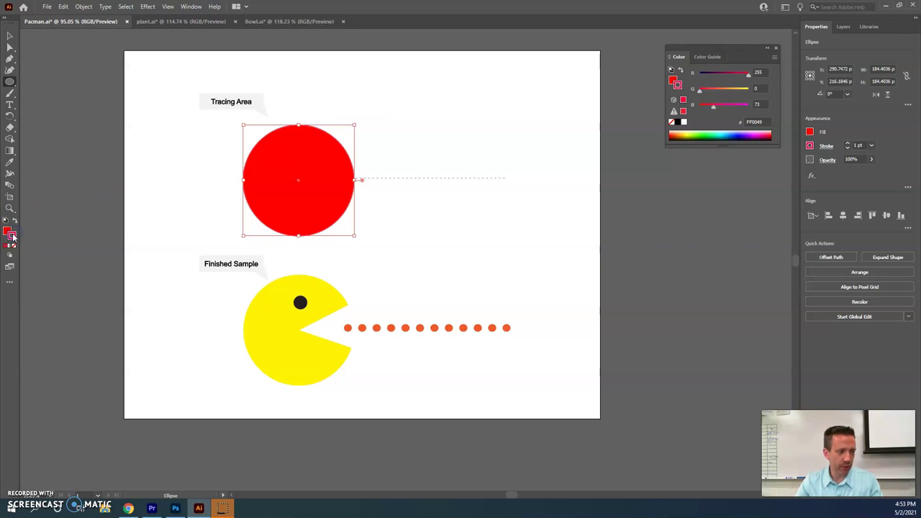
{"action": "mouse_move", "coordinate": [753, 87]}
{"action": "left_mouse_down"}
{"action": "mouse_move", "coordinate": [747, 90]}
{"action": "mouse_move", "coordinate": [758, 91]}
{"action": "left_mouse_up"}
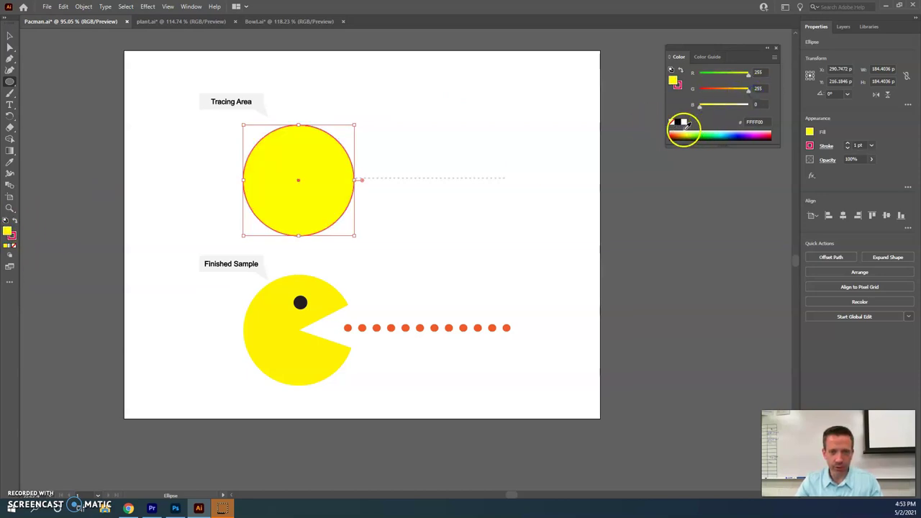
{"action": "left_click", "coordinate": [688, 134]}
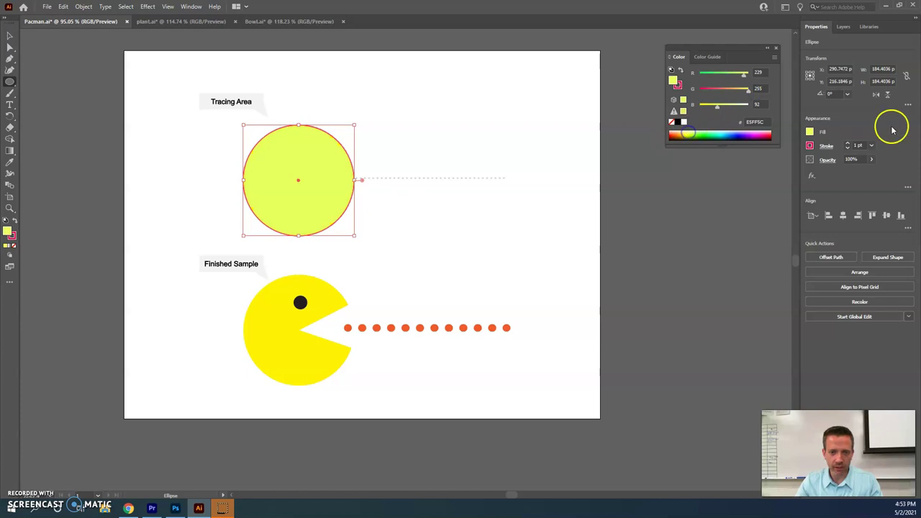
{"action": "left_click", "coordinate": [811, 134]}
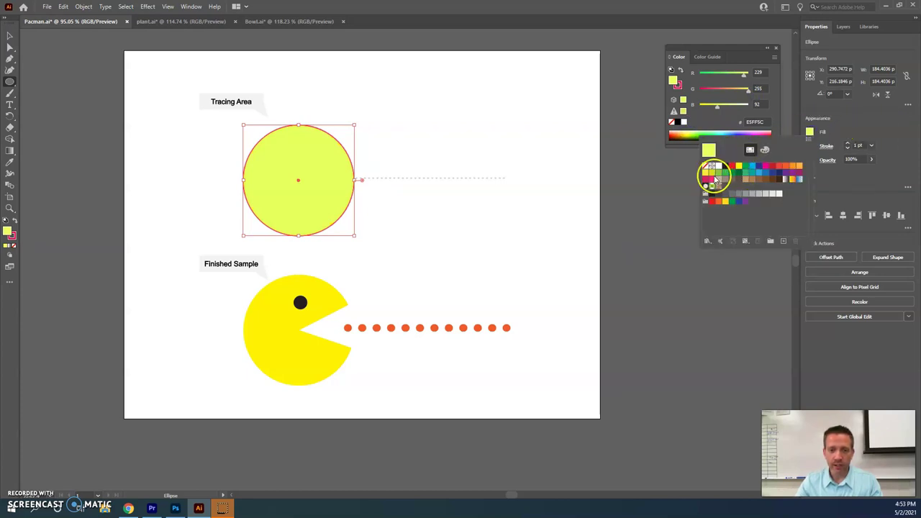
{"action": "left_click", "coordinate": [705, 174]}
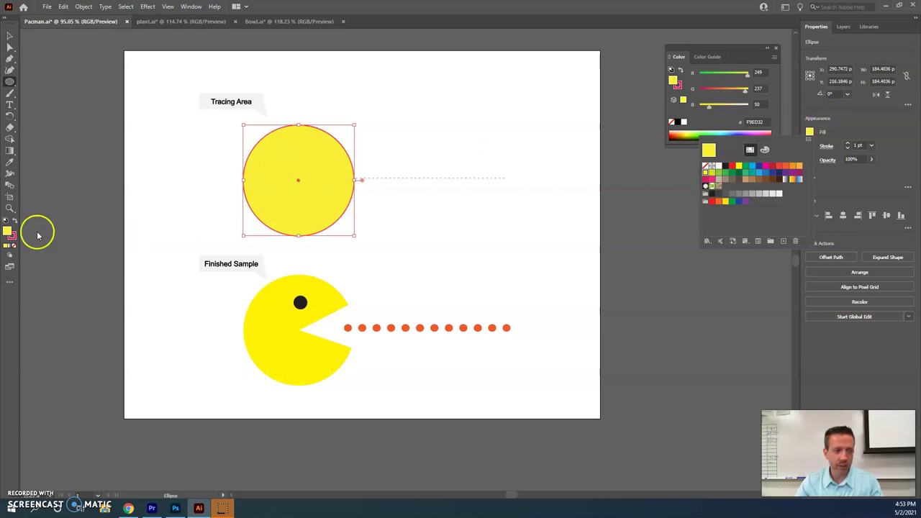
- Remove the yellow circle's outline by reducing its stroke weight to 0 pt
{"action": "left_click", "coordinate": [13, 241]}
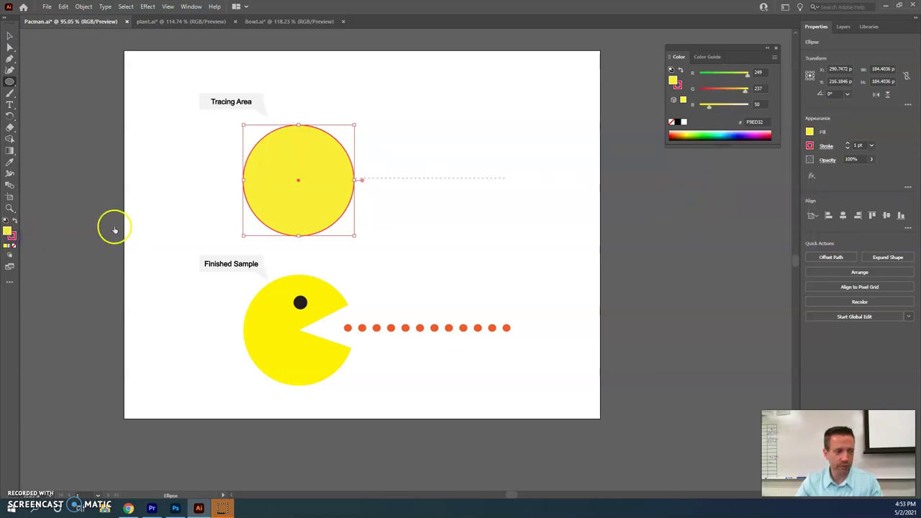
{"action": "left_click", "coordinate": [830, 146]}
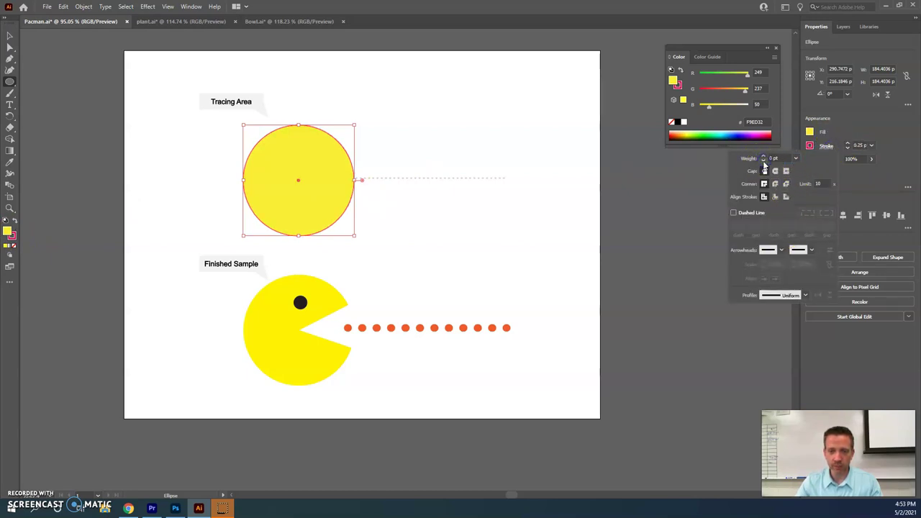
{"action": "double_click", "coordinate": [12, 235]}
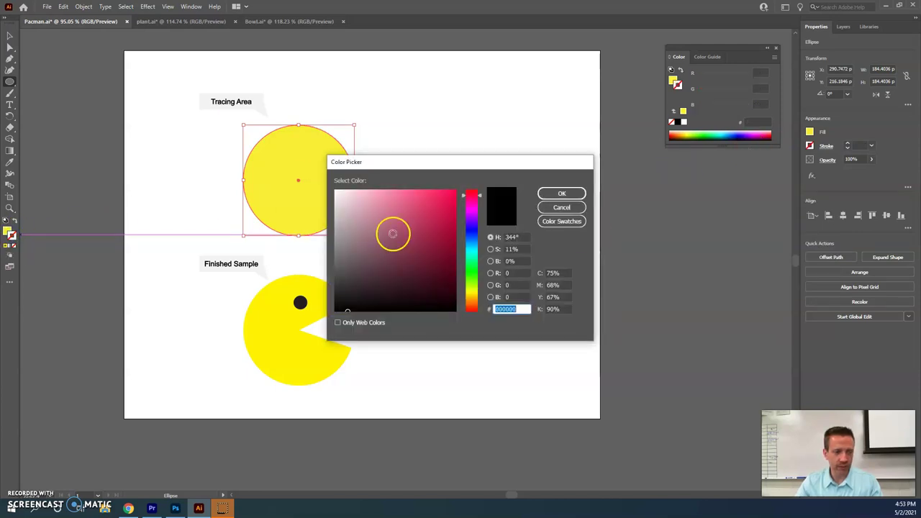
{"action": "left_click", "coordinate": [578, 209]}
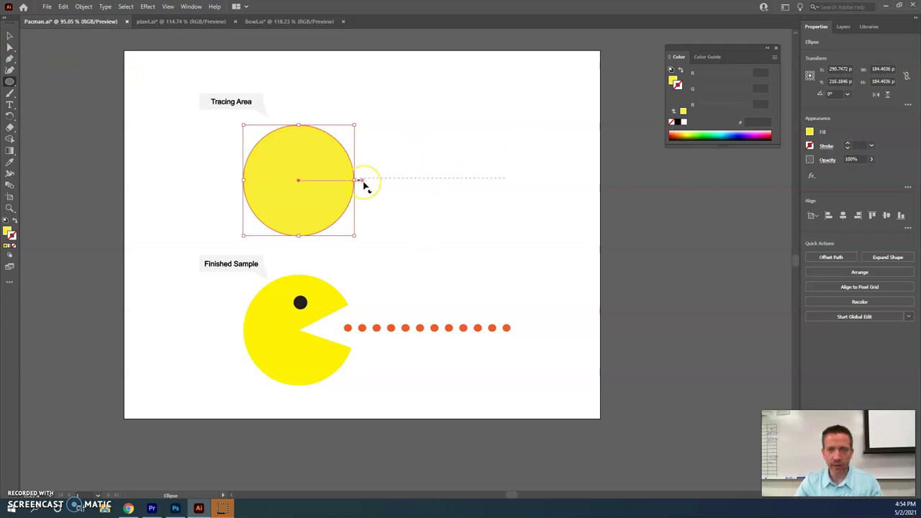
- Cut a wedge out of the yellow circle to form Pac-Man's mouth along the dotted guide, and deselect the shape
{"action": "left_click_drag", "start_coordinate": [362, 181], "coordinate": [359, 148]}
{"action": "left_click_drag", "start_coordinate": [364, 184], "coordinate": [364, 204]}
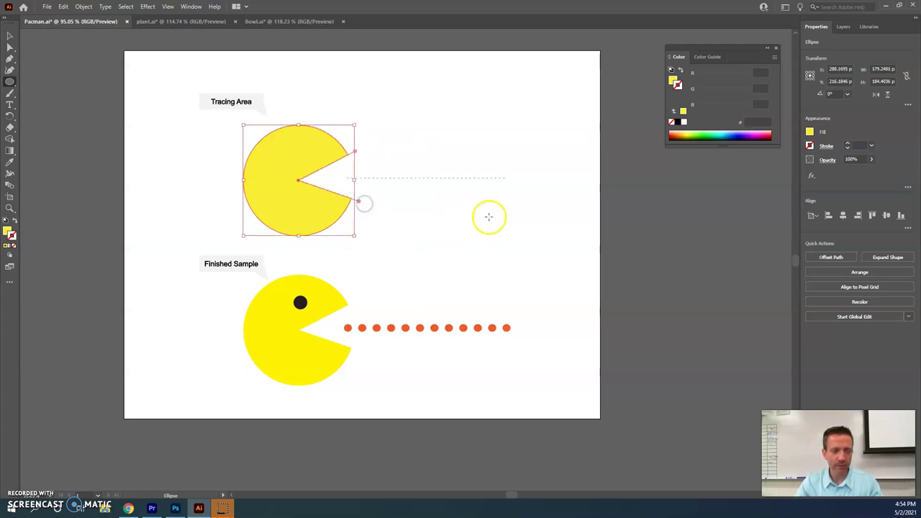
{"action": "left_click", "coordinate": [9, 36]}
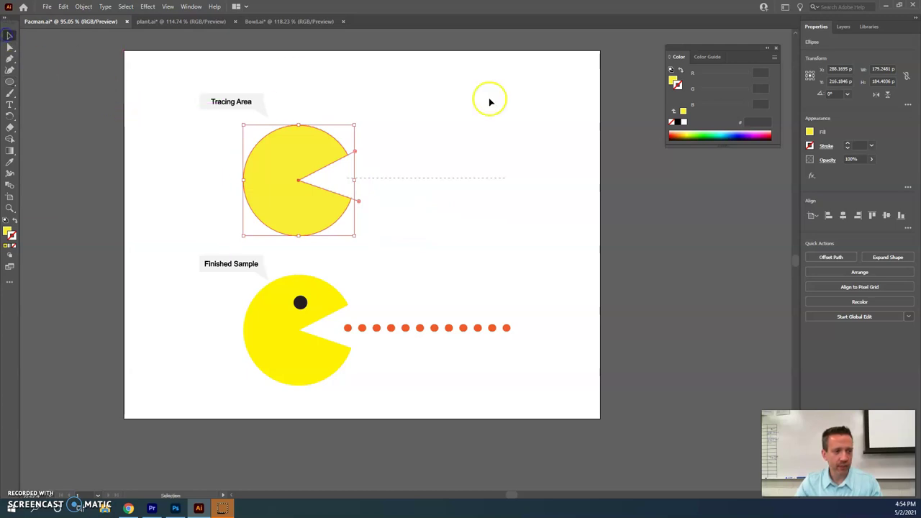
{"action": "left_click", "coordinate": [471, 116]}
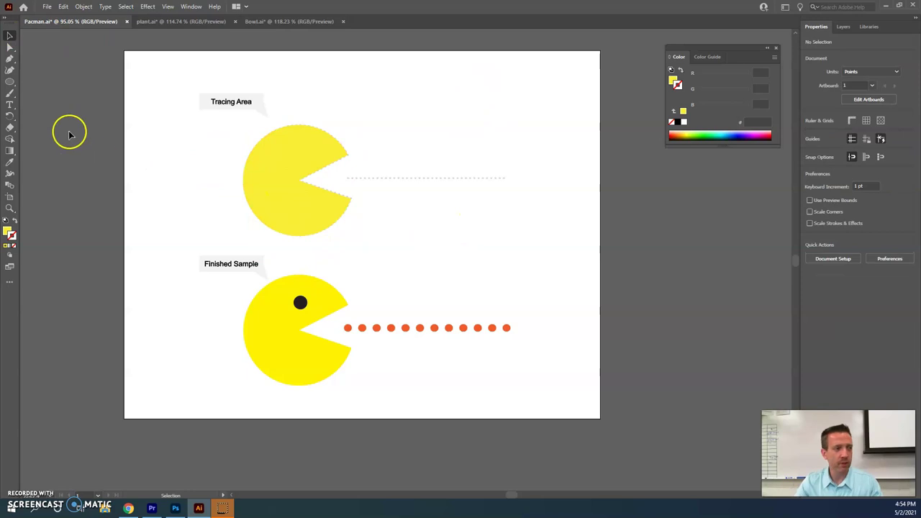
- Draw a circle about 27 pt across as Pac-Man's eye, fill it with black and deselect it
{"action": "left_click", "coordinate": [9, 82]}
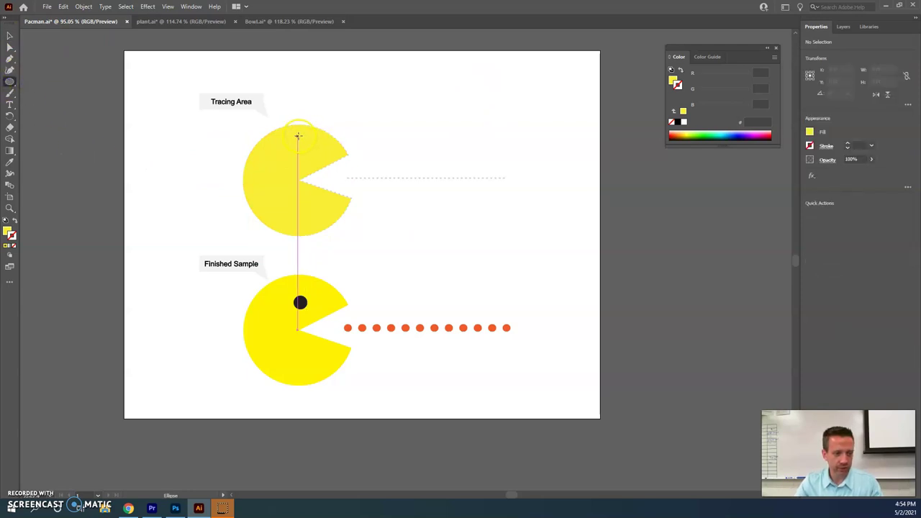
{"action": "left_click_drag", "start_coordinate": [297, 137], "coordinate": [314, 152]}
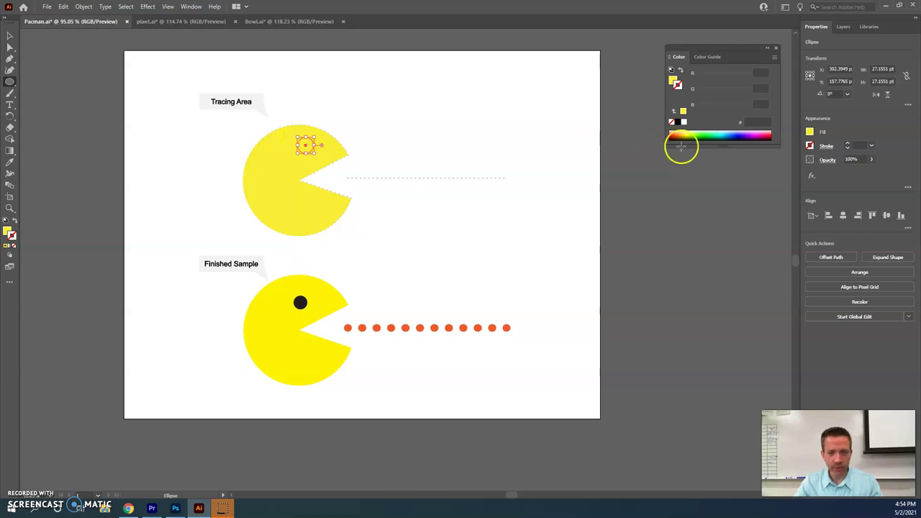
{"action": "left_click", "coordinate": [810, 132]}
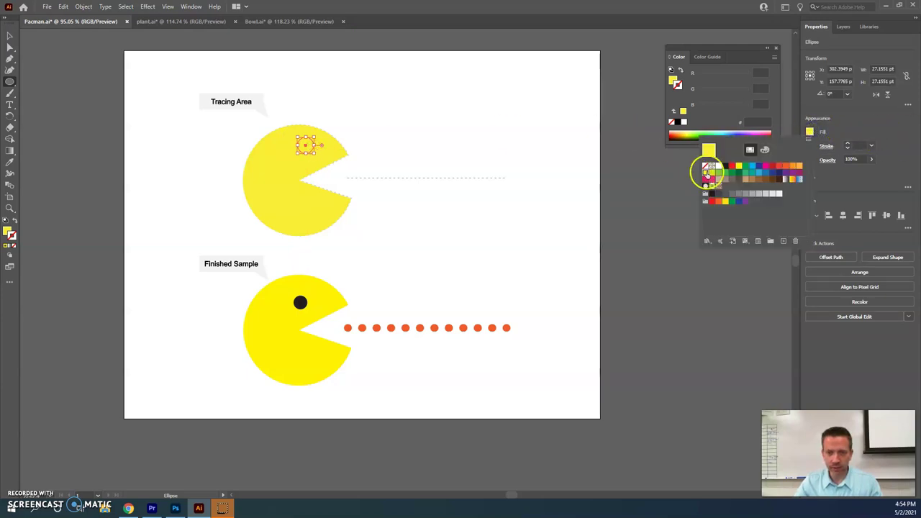
{"action": "left_click", "coordinate": [726, 166]}
{"action": "left_click", "coordinate": [542, 188]}
{"action": "left_click", "coordinate": [486, 270]}
{"action": "left_click", "coordinate": [9, 34]}
{"action": "left_click", "coordinate": [104, 119]}
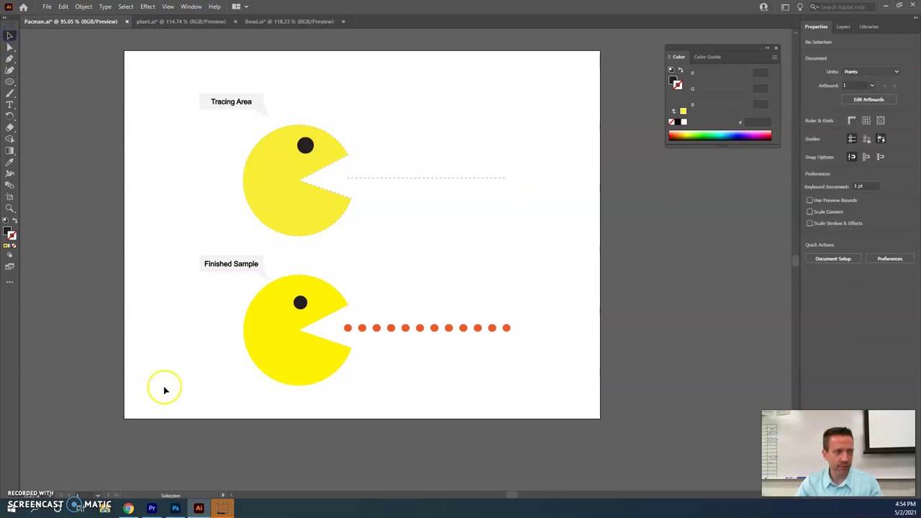
- Draw a horizontal line about 264 pt long with the Line Segment tool over the dotted guide at Pac-Man's mouth
{"action": "left_click", "coordinate": [10, 84]}
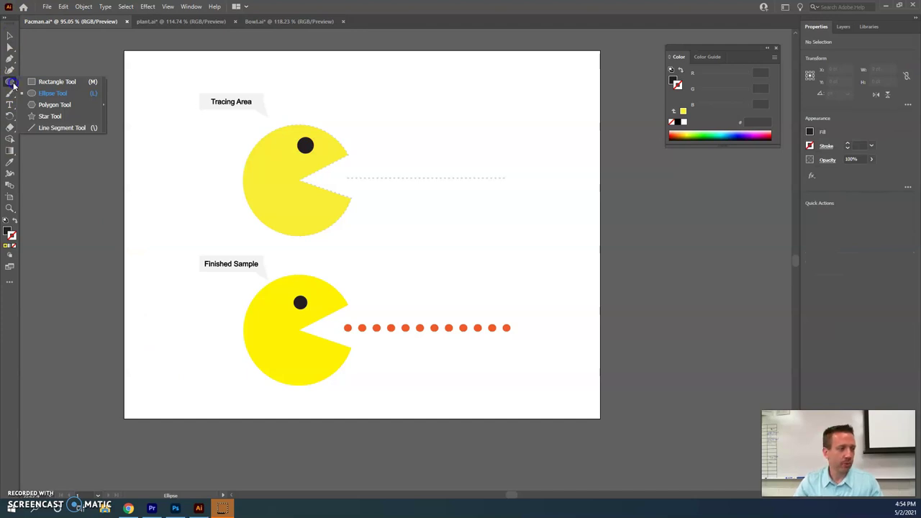
{"action": "left_click", "coordinate": [50, 127]}
{"action": "left_click_drag", "start_coordinate": [296, 180], "coordinate": [507, 178]}
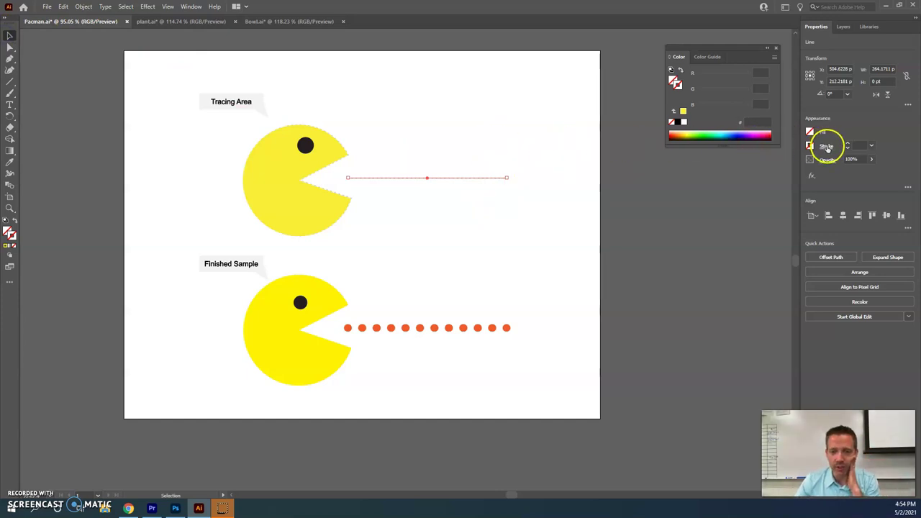
- Show the Appearance panel beside the artboard and set the line's stroke color to the orange swatch F15A29
{"action": "left_click", "coordinate": [191, 6]}
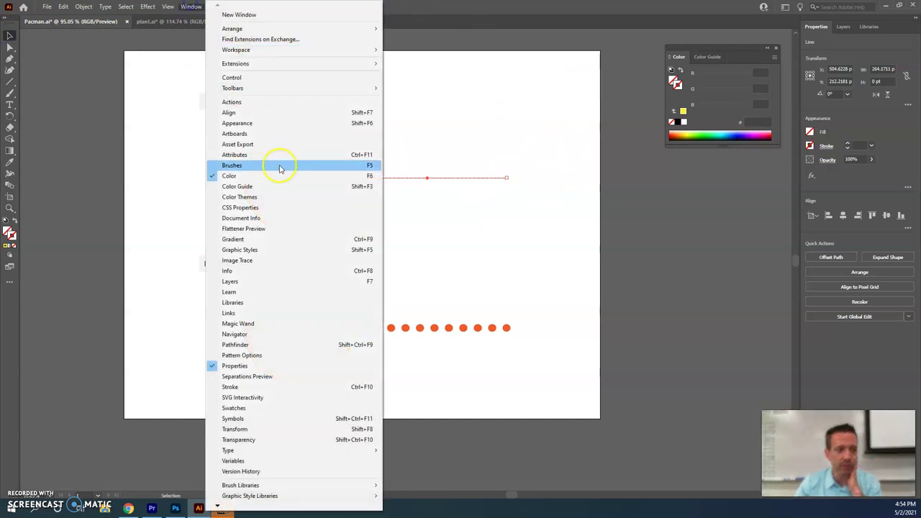
{"action": "left_click", "coordinate": [298, 123]}
{"action": "left_click_drag", "start_coordinate": [386, 166], "coordinate": [683, 185]}
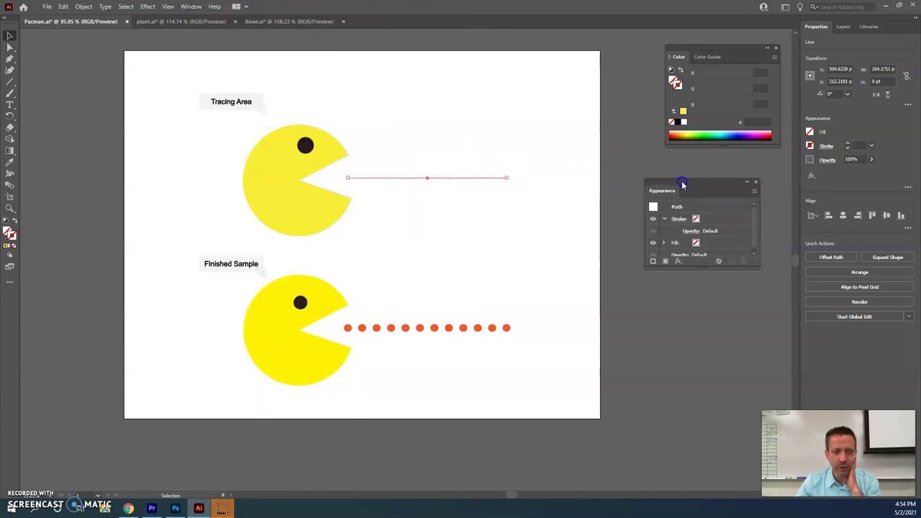
{"action": "left_click", "coordinate": [697, 221]}
{"action": "left_click", "coordinate": [696, 220]}
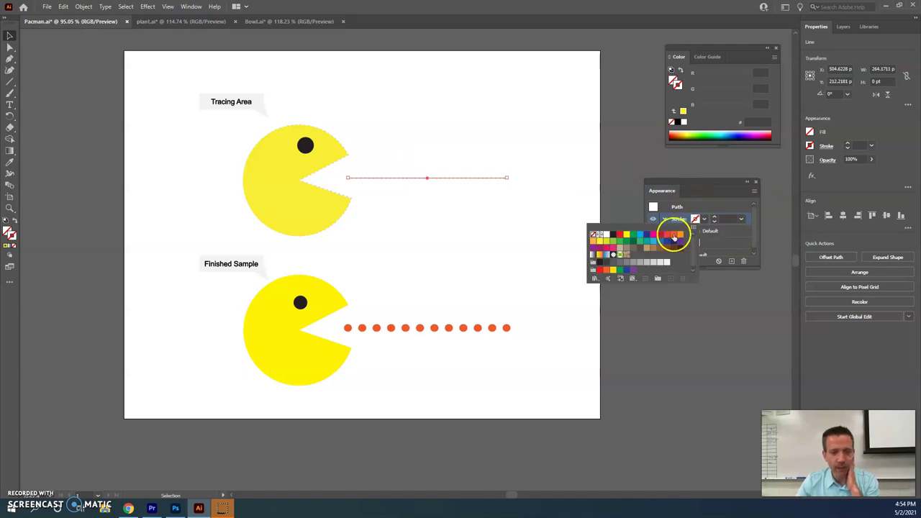
{"action": "left_click", "coordinate": [672, 237]}
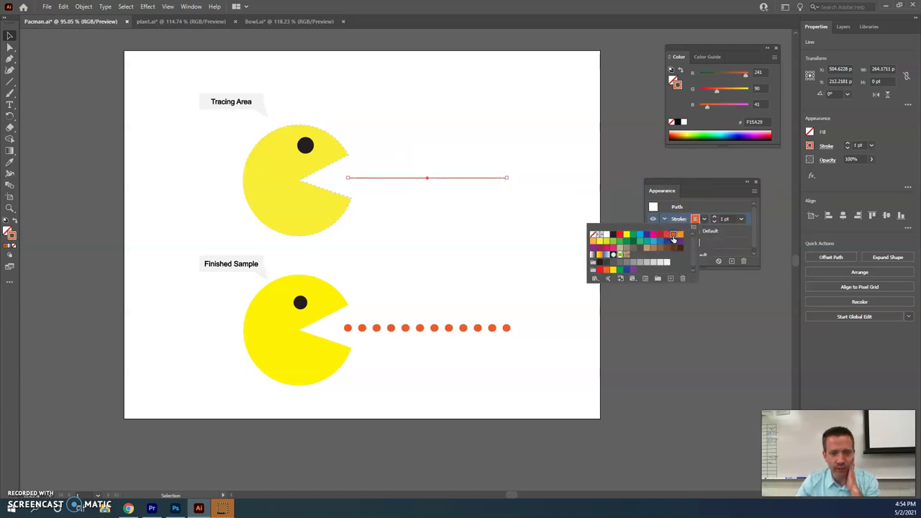
- Turn the orange line into a dashed line with a 1 pt dash and a 24 pt gap in its stroke options
{"action": "left_click", "coordinate": [719, 208]}
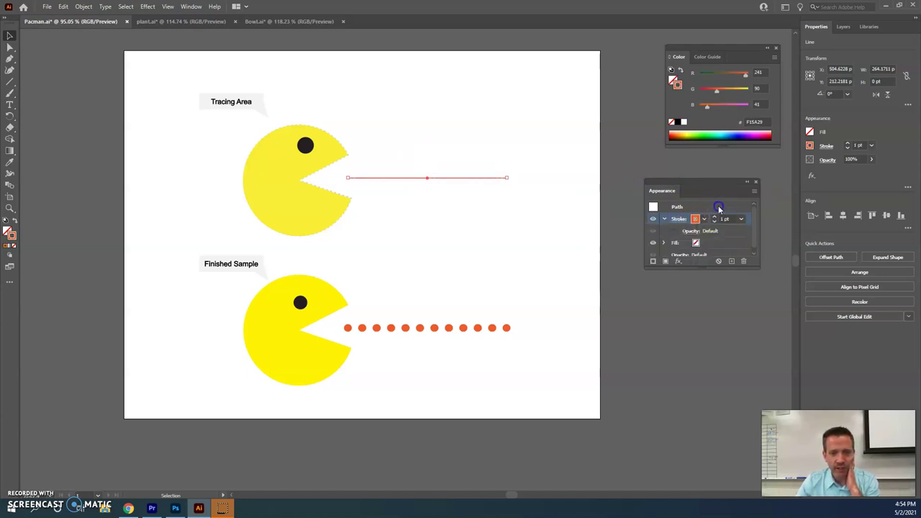
{"action": "left_click", "coordinate": [680, 220]}
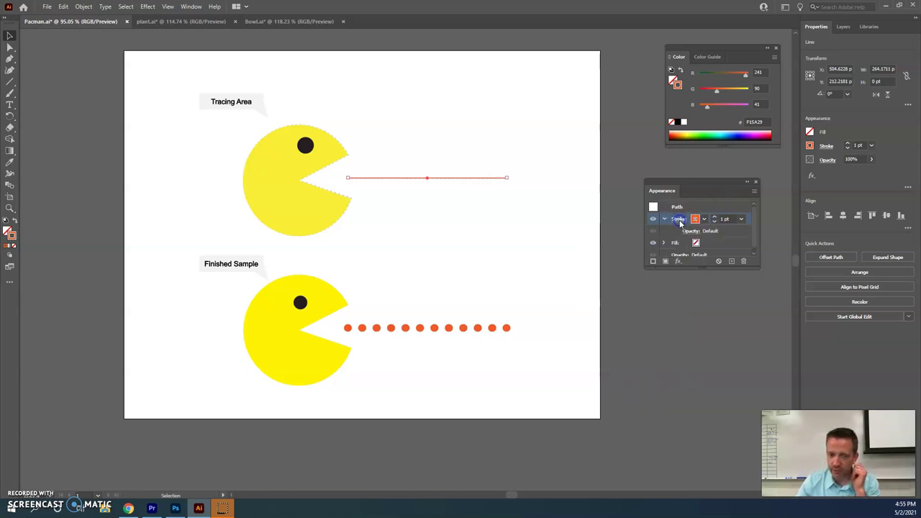
{"action": "left_click", "coordinate": [655, 237]}
{"action": "left_click", "coordinate": [624, 246]}
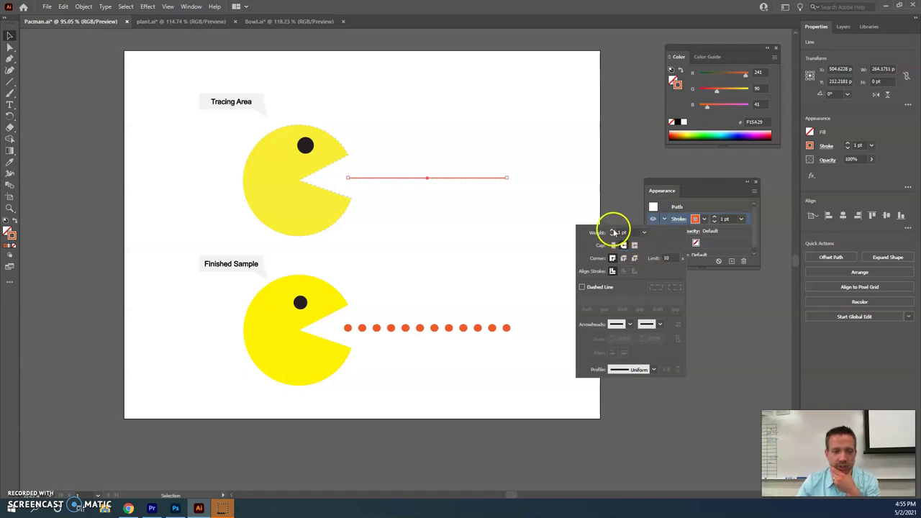
{"action": "left_click", "coordinate": [582, 287]}
{"action": "left_click", "coordinate": [596, 302]}
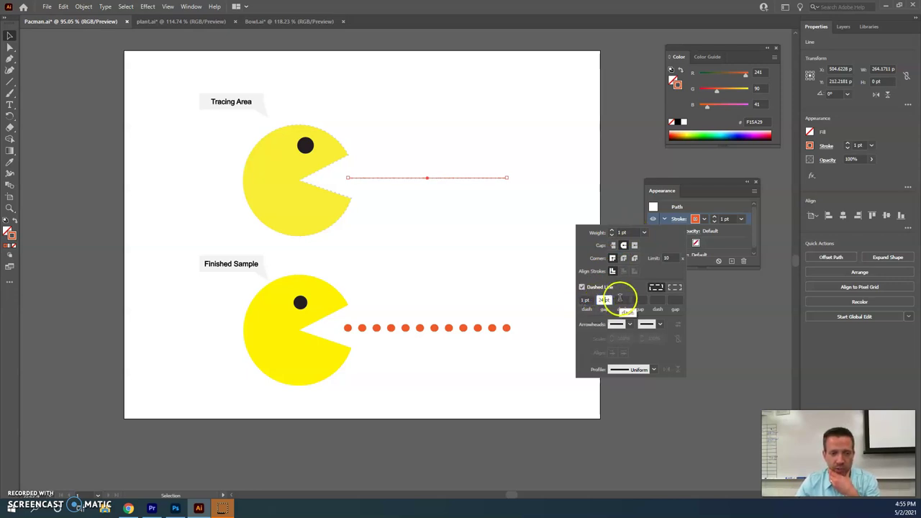
- Set the dashed line's weight to 12 pt with round caps so it forms dots, and deselect it
{"action": "left_click", "coordinate": [611, 232]}
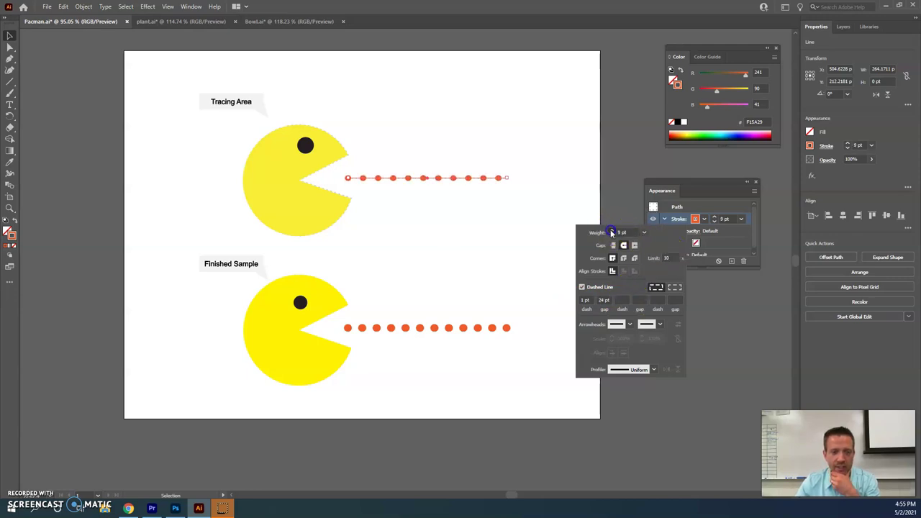
{"action": "left_click", "coordinate": [612, 236]}
{"action": "left_click", "coordinate": [612, 236]}
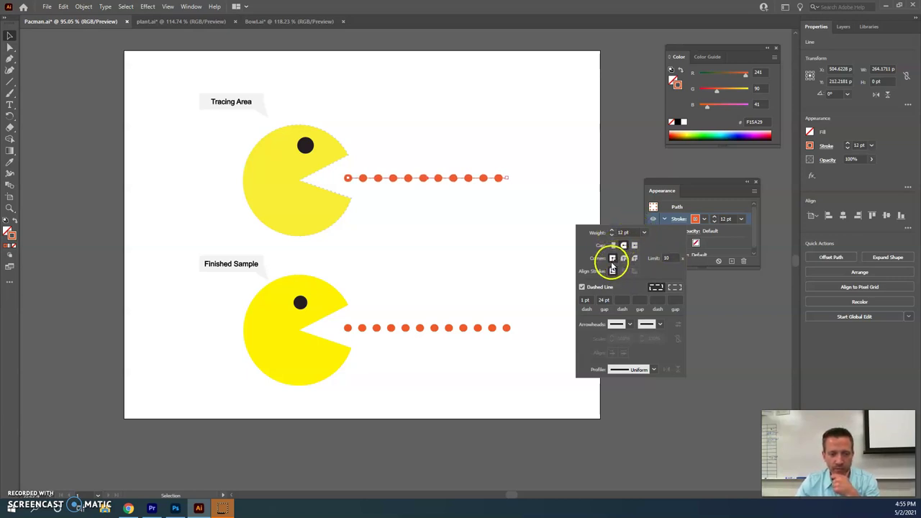
{"action": "left_click", "coordinate": [614, 245]}
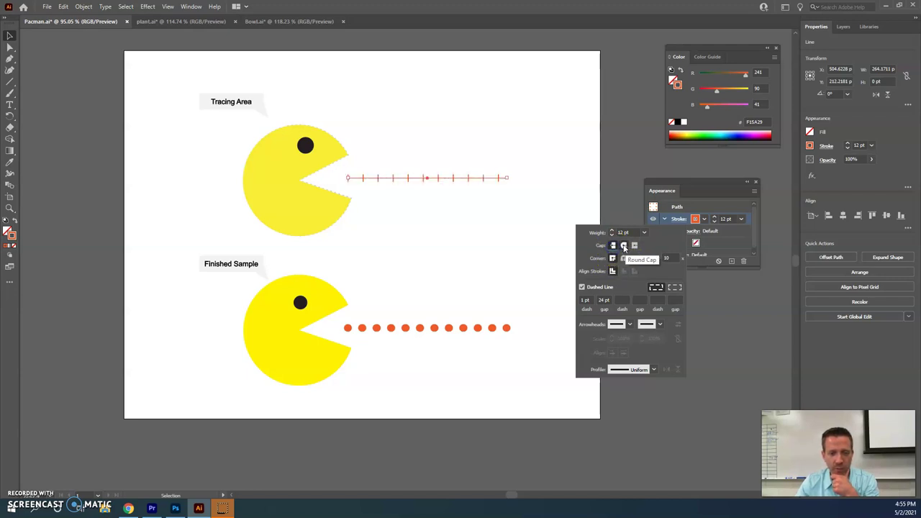
{"action": "left_click", "coordinate": [623, 246]}
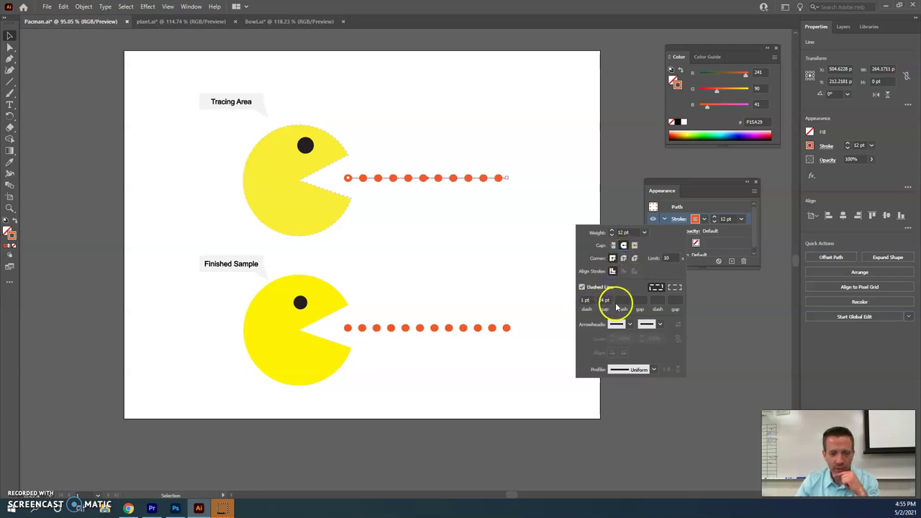
{"action": "left_click", "coordinate": [10, 36]}
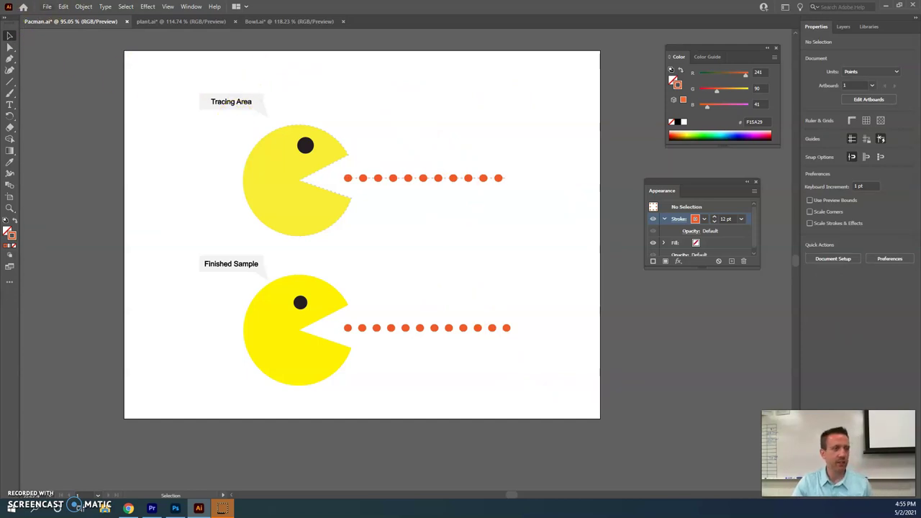
- Save the artwork to the Desktop as Pacman.ai in Illustrator 2020 format
{"action": "left_click", "coordinate": [47, 6]}
{"action": "left_click", "coordinate": [72, 103]}
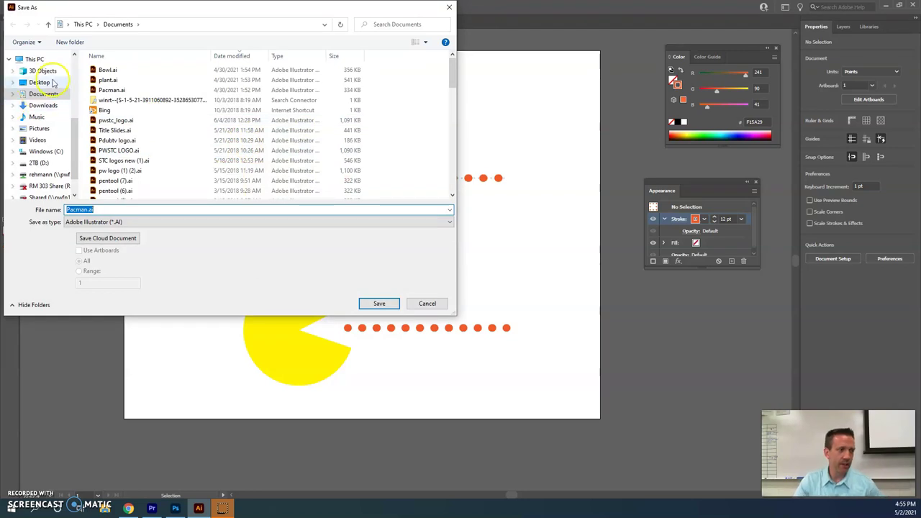
{"action": "left_click", "coordinate": [52, 82]}
{"action": "left_click", "coordinate": [117, 208]}
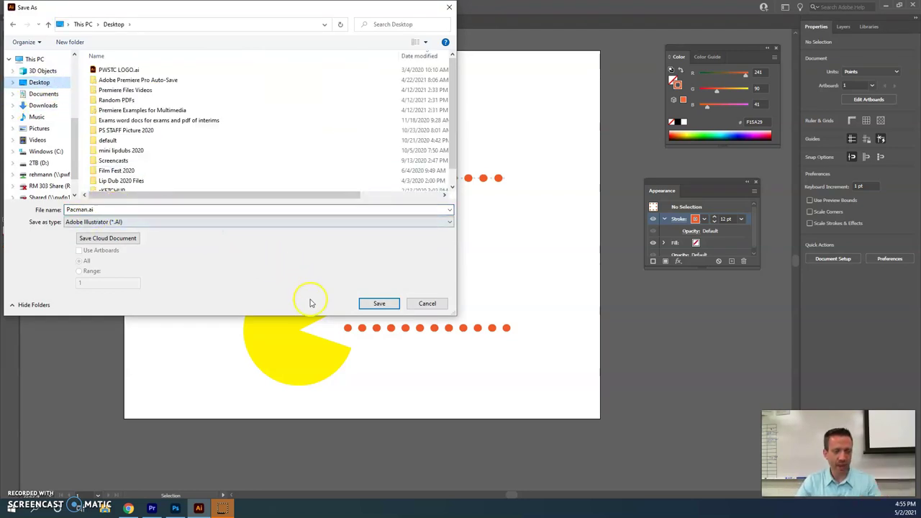
{"action": "left_click", "coordinate": [379, 303]}
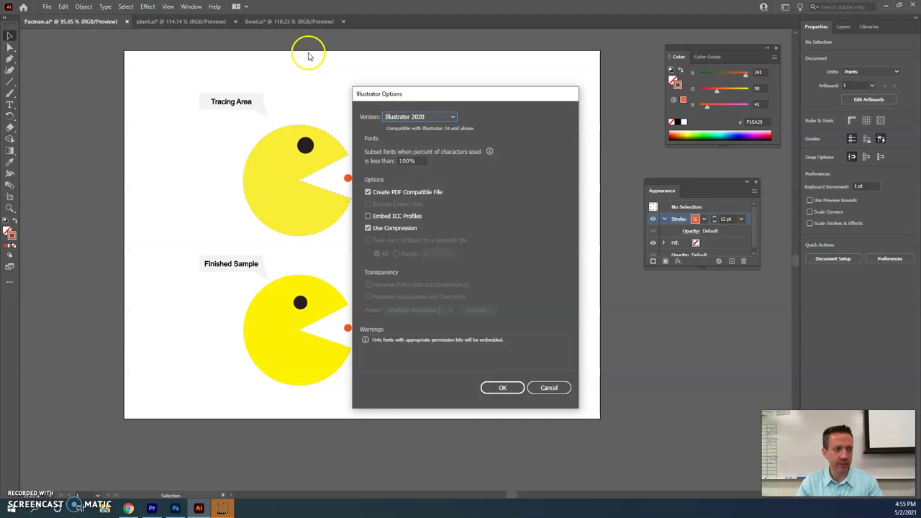
{"action": "left_click", "coordinate": [501, 389]}
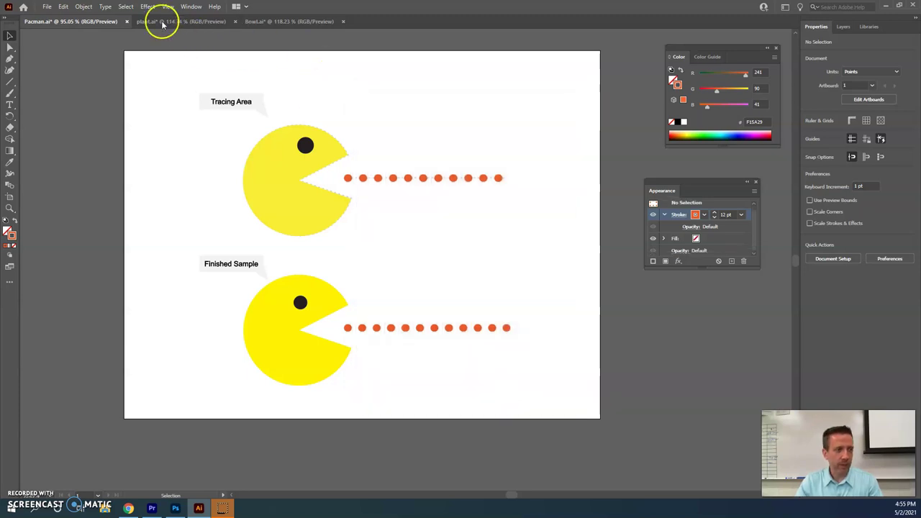
- In the plant.ai document, trace the dashed curve from A to B with the Pen tool, pulling its handle to the third mark, and deselect it
{"action": "left_click", "coordinate": [163, 21]}
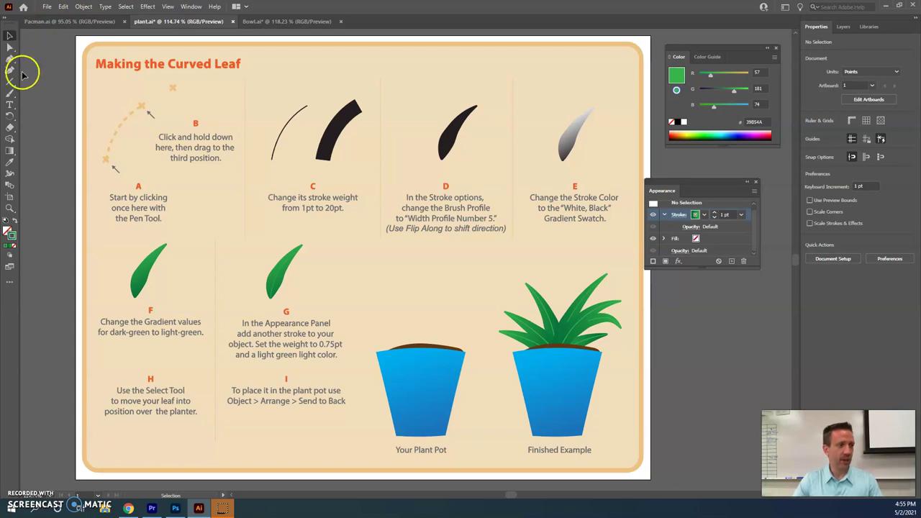
{"action": "left_click", "coordinate": [9, 60]}
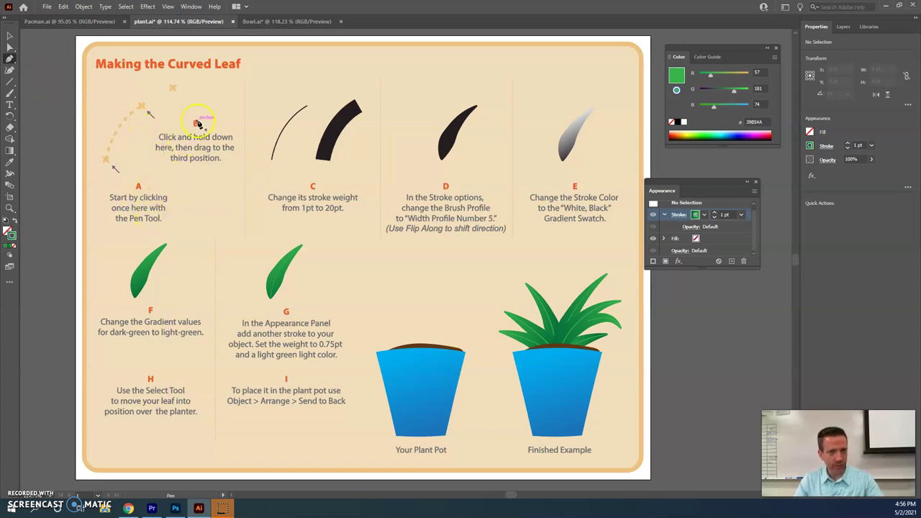
{"action": "left_click", "coordinate": [106, 160]}
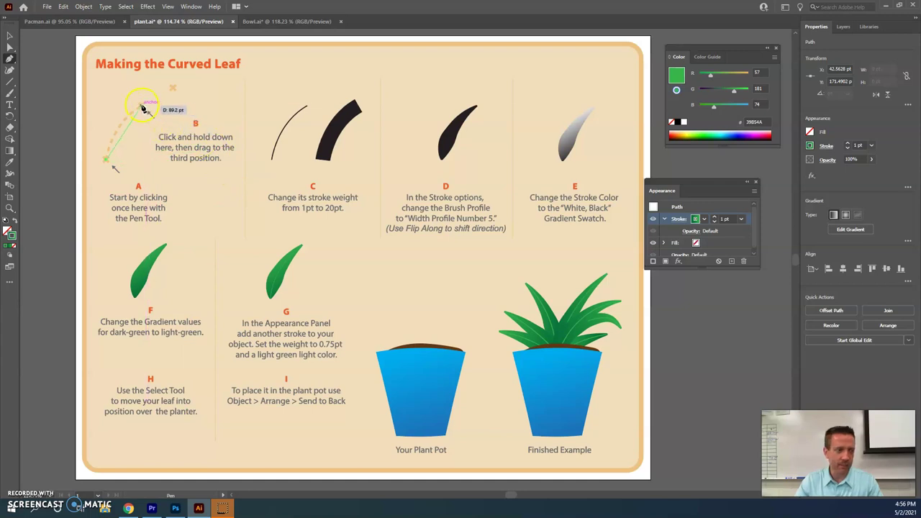
{"action": "left_click_drag", "start_coordinate": [141, 106], "coordinate": [169, 89]}
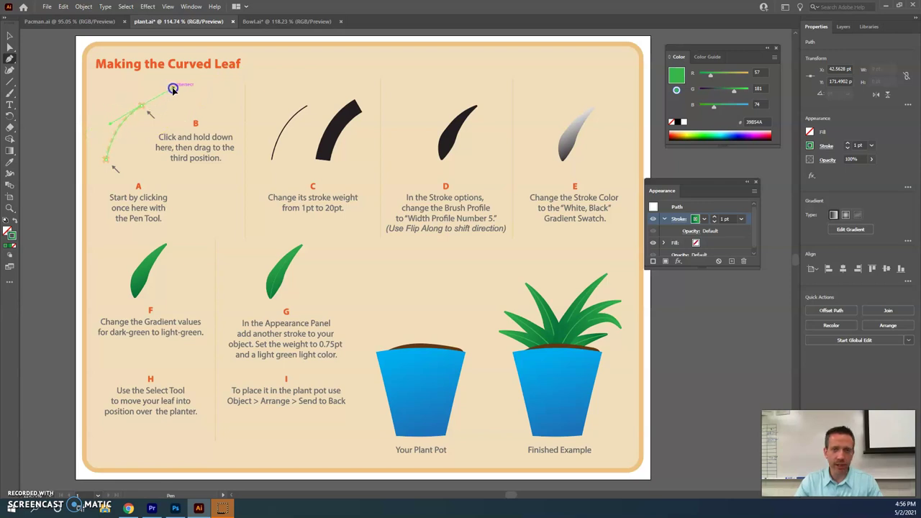
{"action": "left_click_drag", "start_coordinate": [172, 87], "coordinate": [172, 87]}
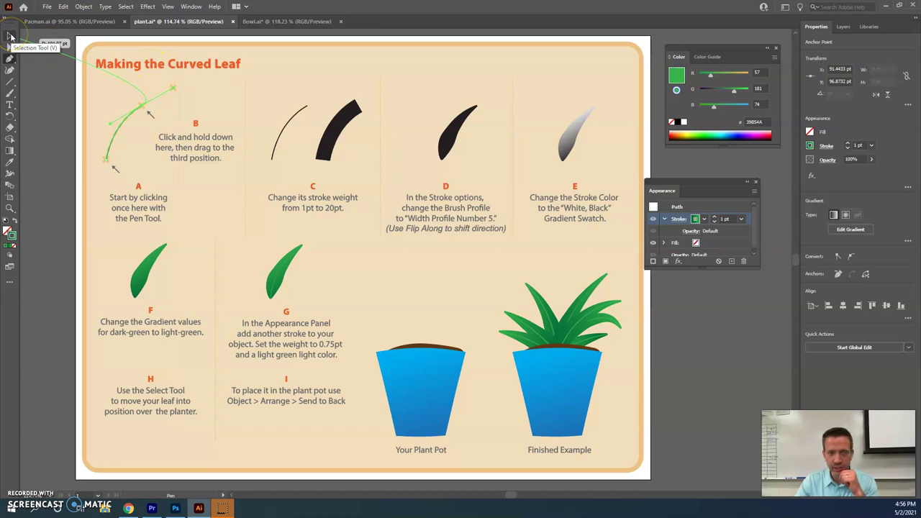
{"action": "left_click", "coordinate": [10, 36]}
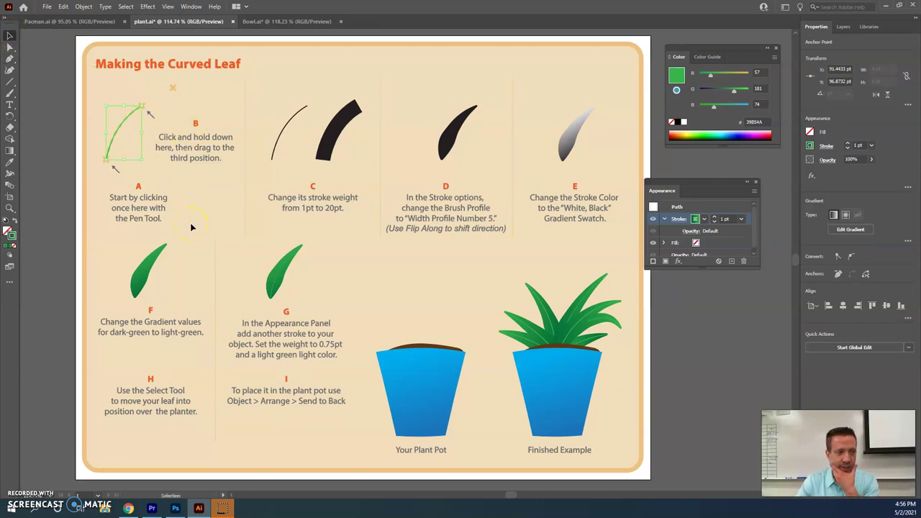
{"action": "left_click", "coordinate": [308, 140]}
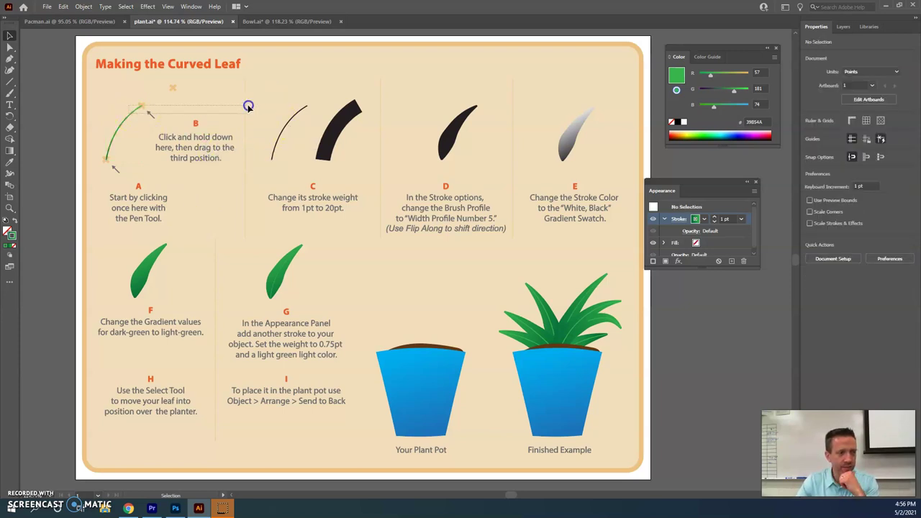
- Move the green curve off its guide to the space above example C and set its stroke weight to 16 pt
{"action": "left_click", "coordinate": [125, 126]}
{"action": "mouse_move", "coordinate": [130, 119]}
{"action": "left_mouse_down"}
{"action": "mouse_move", "coordinate": [273, 90]}
{"action": "mouse_move", "coordinate": [269, 83]}
{"action": "left_mouse_up"}
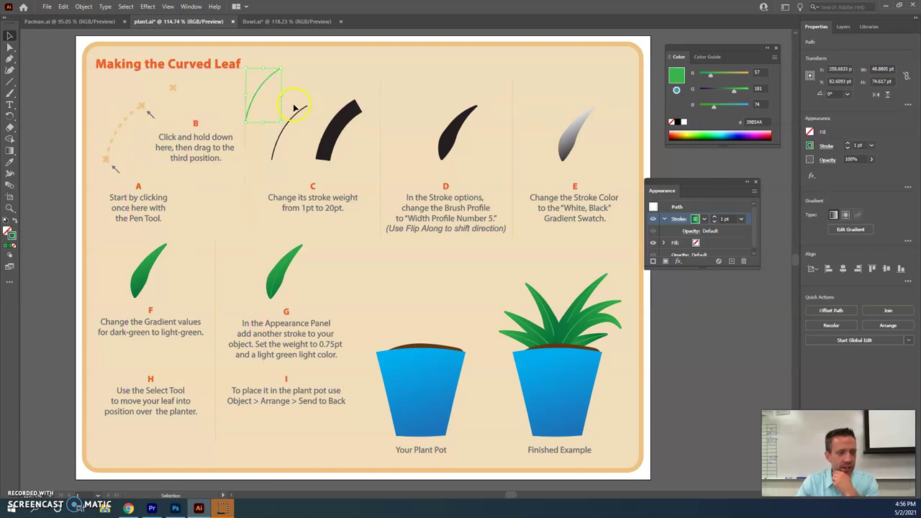
{"action": "left_click", "coordinate": [850, 144]}
{"action": "left_click", "coordinate": [851, 144]}
{"action": "left_click", "coordinate": [850, 144]}
{"action": "left_click", "coordinate": [850, 144]}
{"action": "left_click", "coordinate": [850, 144]}
{"action": "left_click", "coordinate": [850, 144]}
{"action": "left_click", "coordinate": [850, 144]}
{"action": "left_click", "coordinate": [850, 144]}
{"action": "left_click", "coordinate": [850, 144]}
{"action": "left_click", "coordinate": [850, 144]}
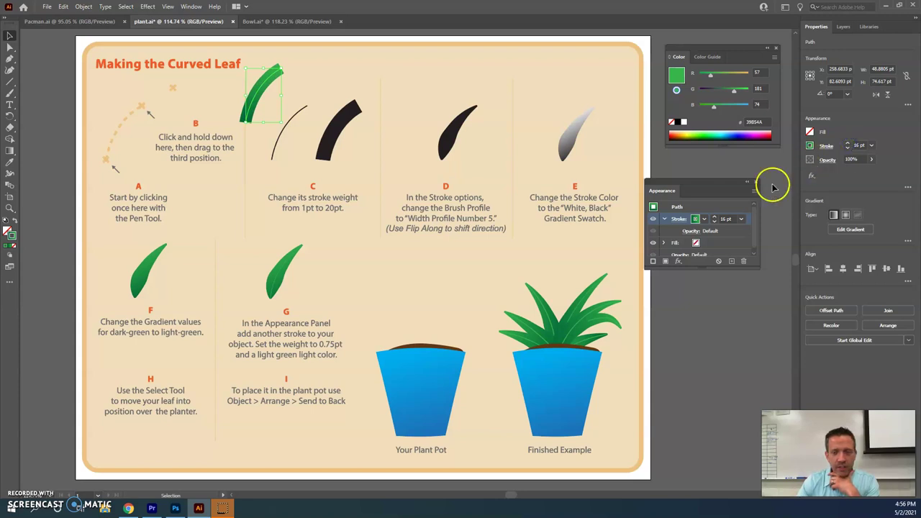
- Change the curve's stroke color to the White, Black gradient swatch
{"action": "left_click", "coordinate": [811, 147]}
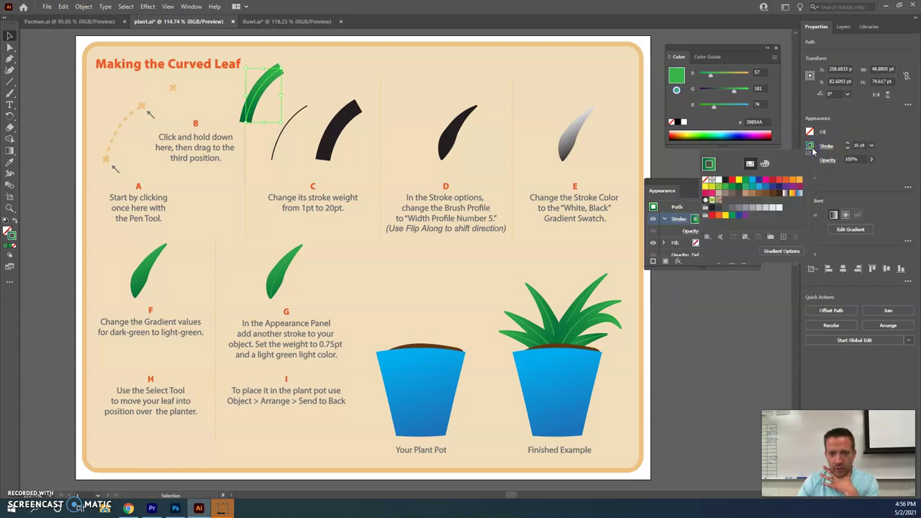
{"action": "left_click", "coordinate": [695, 218]}
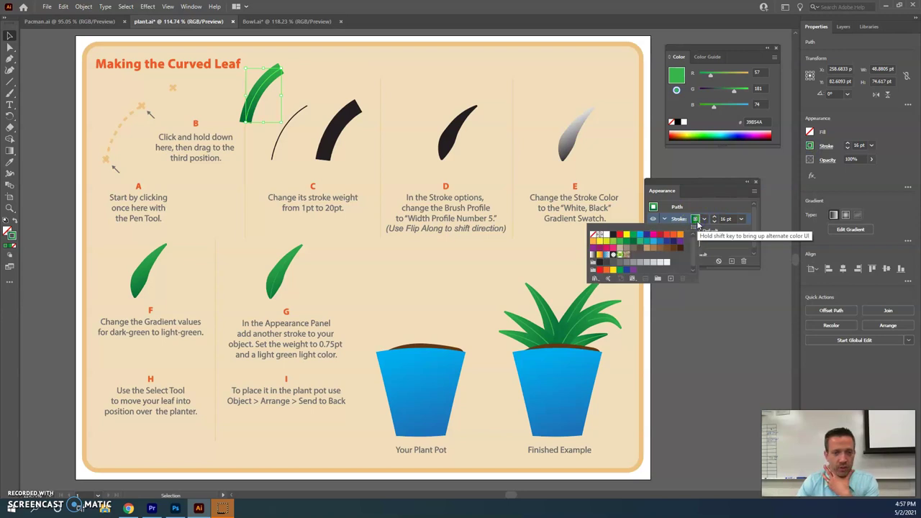
{"action": "left_click", "coordinate": [592, 256]}
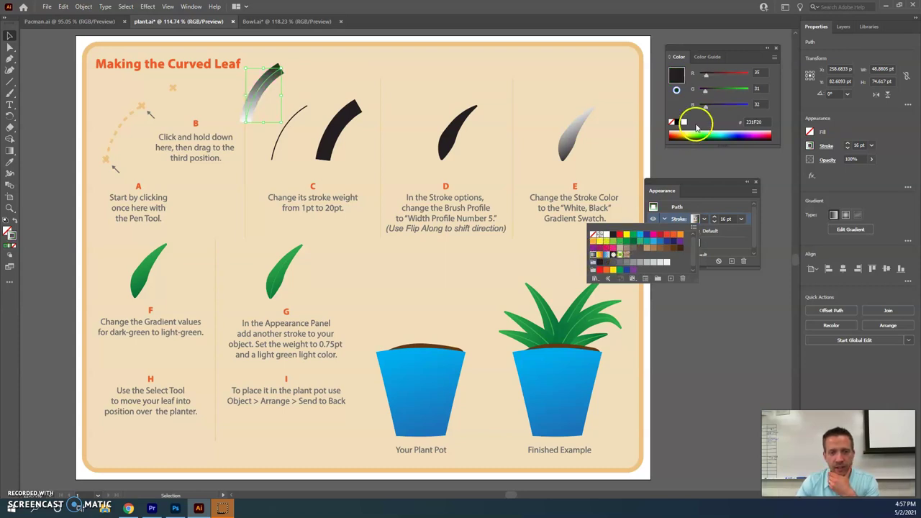
{"action": "left_click", "coordinate": [705, 187]}
{"action": "left_click", "coordinate": [717, 197]}
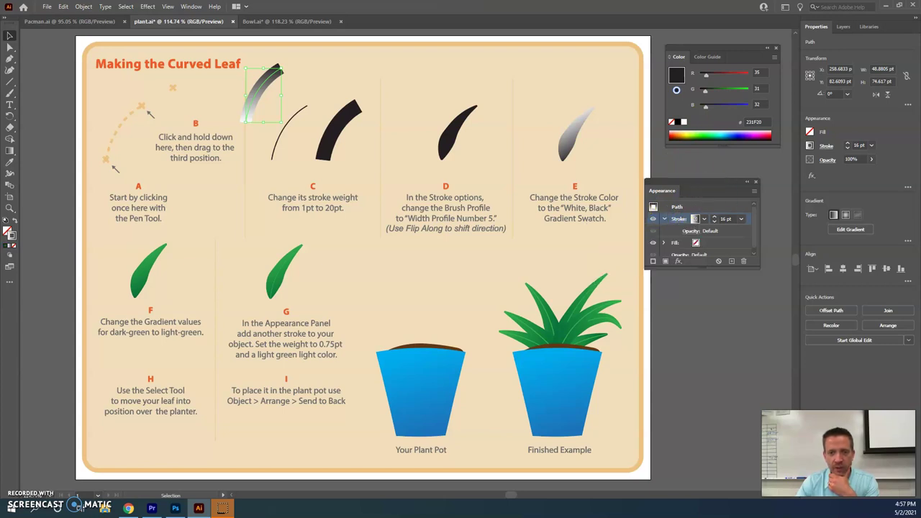
- Show the Gradient panel below Appearance and recolor the stroke gradient from dark green 006838 to light green 8DC63F
{"action": "left_click", "coordinate": [191, 6]}
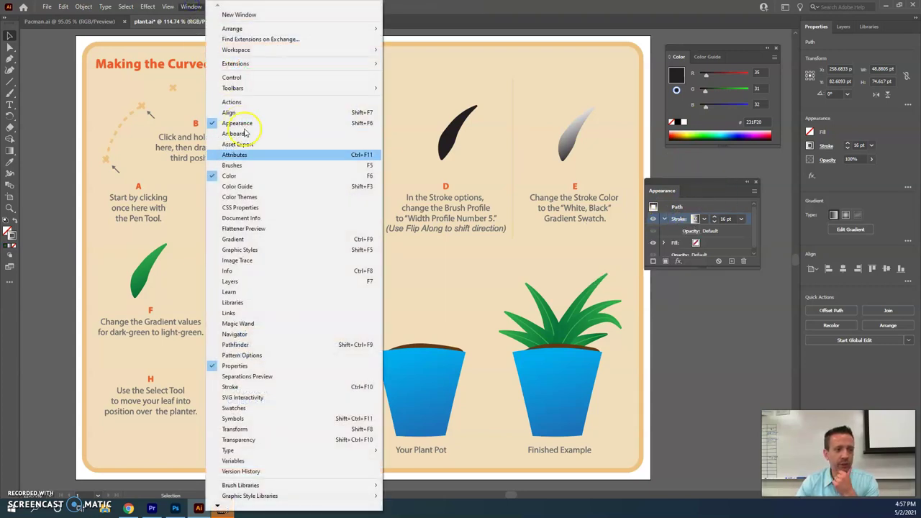
{"action": "left_click", "coordinate": [272, 238]}
{"action": "left_click_drag", "start_coordinate": [401, 283], "coordinate": [717, 285]}
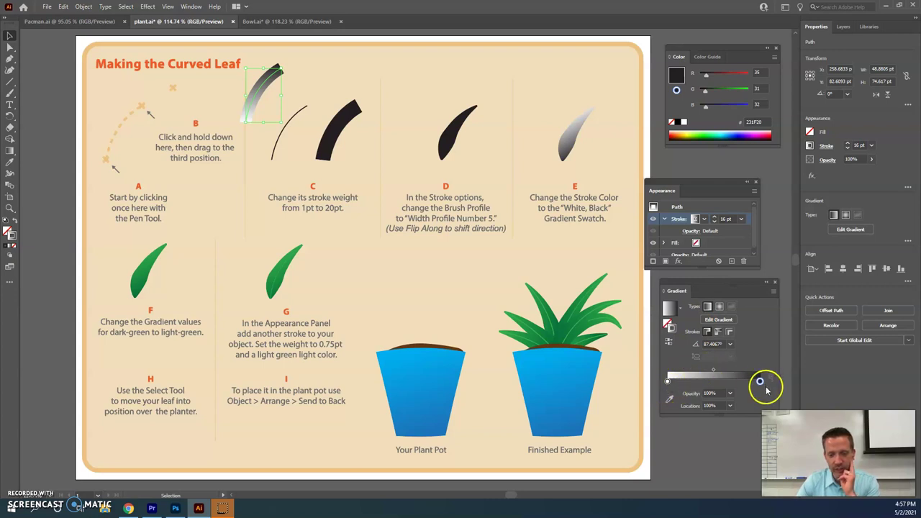
{"action": "double_click", "coordinate": [667, 382]}
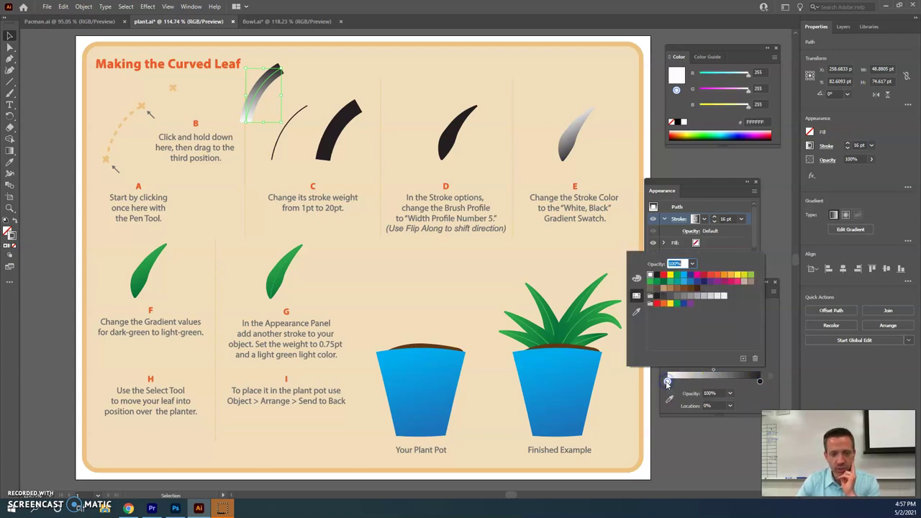
{"action": "left_click", "coordinate": [664, 281]}
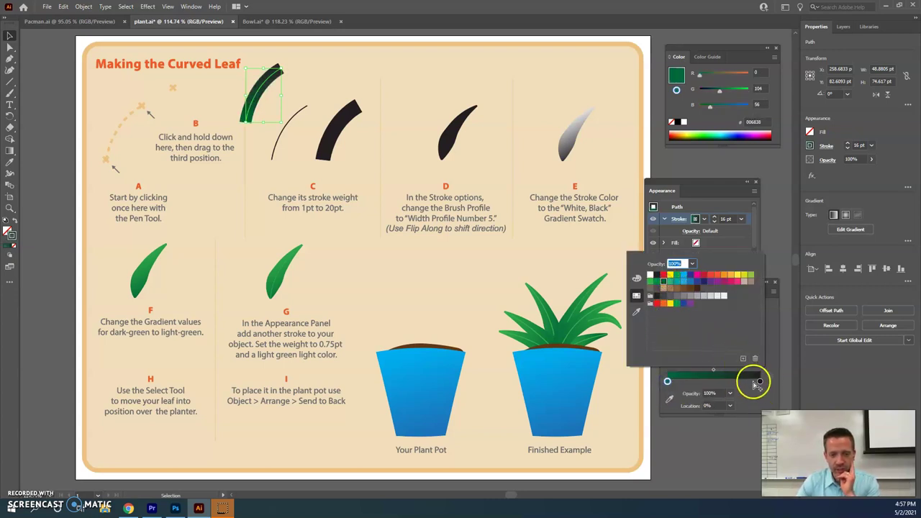
{"action": "double_click", "coordinate": [759, 382]}
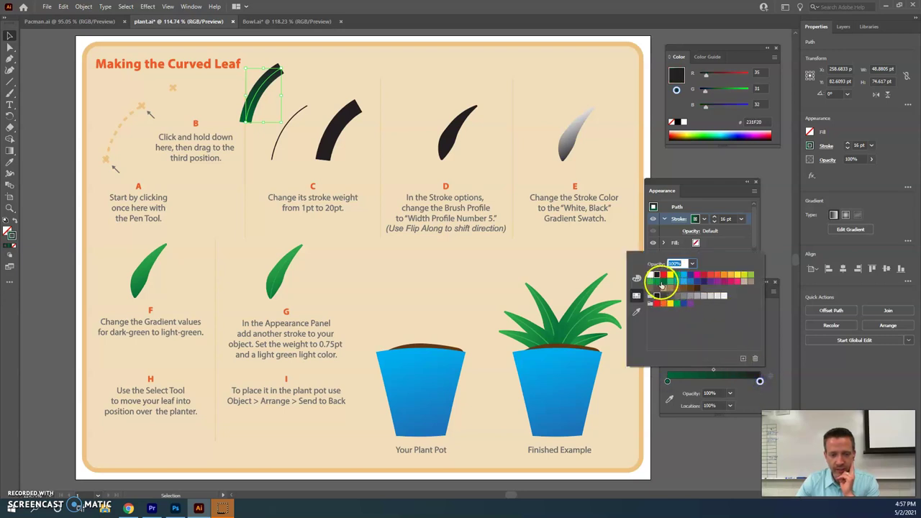
{"action": "left_click", "coordinate": [750, 277]}
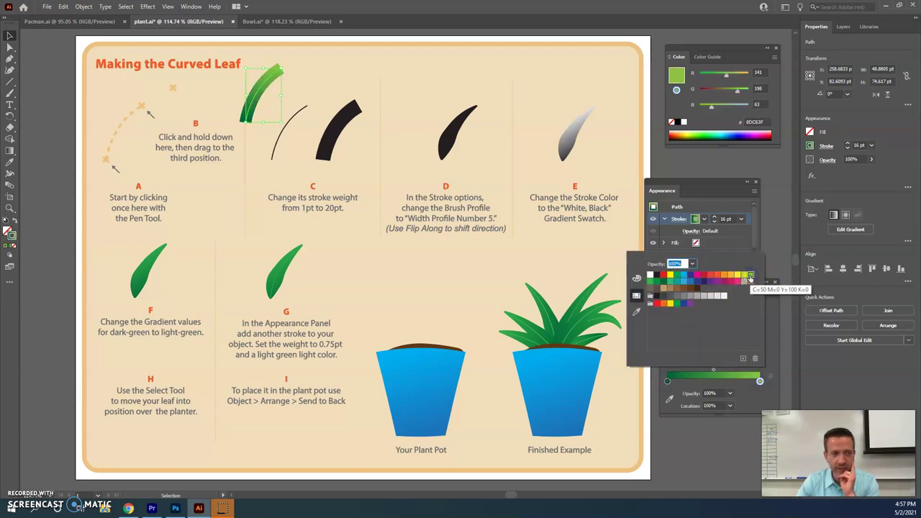
{"action": "left_click", "coordinate": [774, 219]}
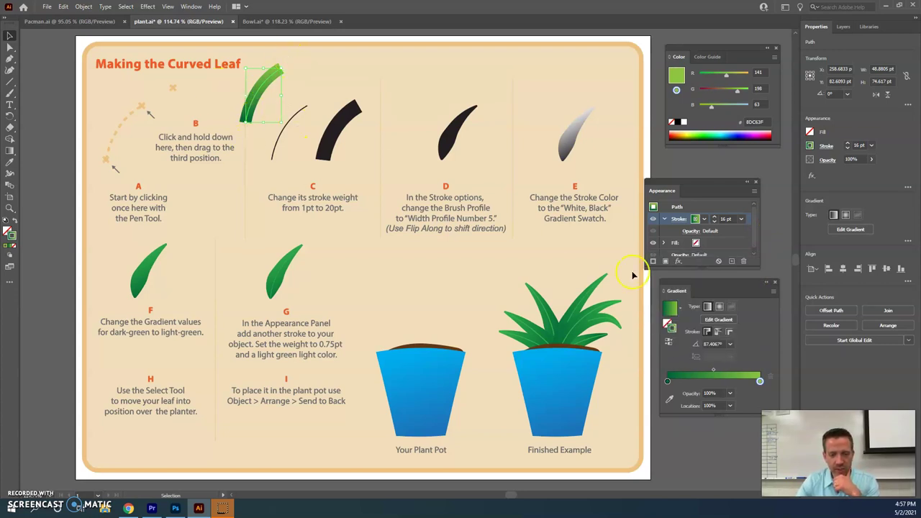
- Try the leaf's stroke gradient at an angle of -45°, and set the angle to 90°
{"action": "left_click", "coordinate": [730, 344]}
{"action": "left_click", "coordinate": [750, 275]}
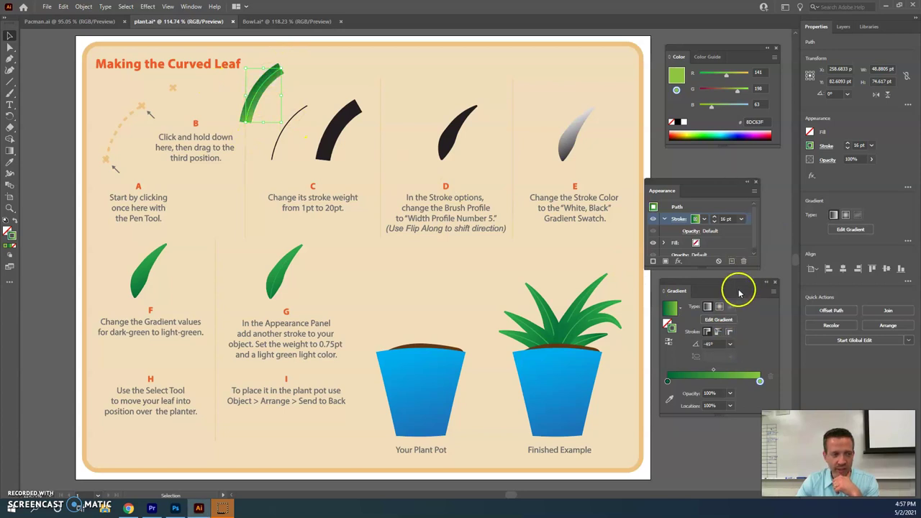
{"action": "left_click", "coordinate": [730, 344]}
{"action": "left_click", "coordinate": [747, 205]}
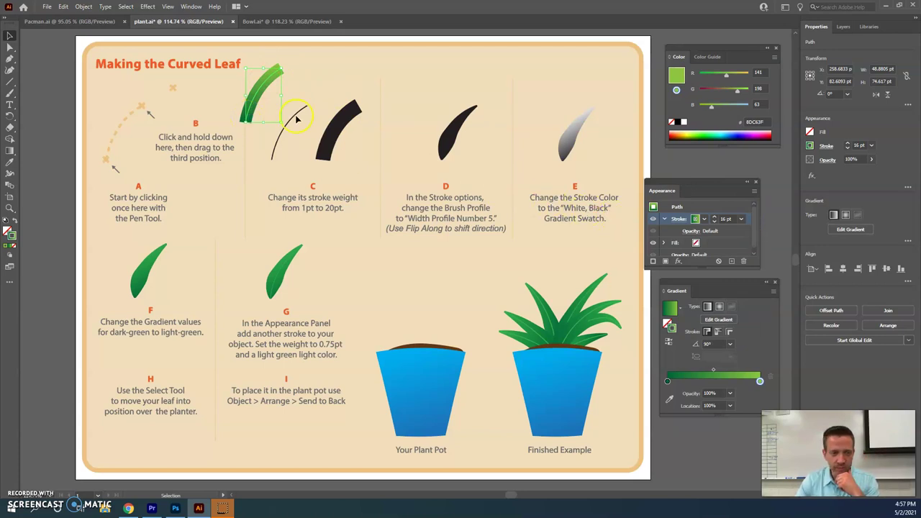
- Move the green curve beside example D and apply Width Profile 5 to its 16 pt stroke
{"action": "left_click", "coordinate": [10, 35]}
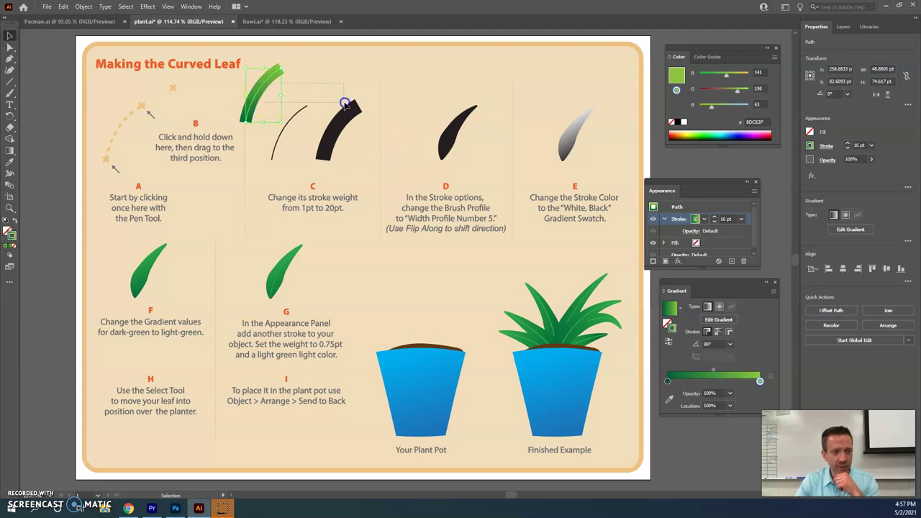
{"action": "left_click_drag", "start_coordinate": [267, 83], "coordinate": [419, 115]}
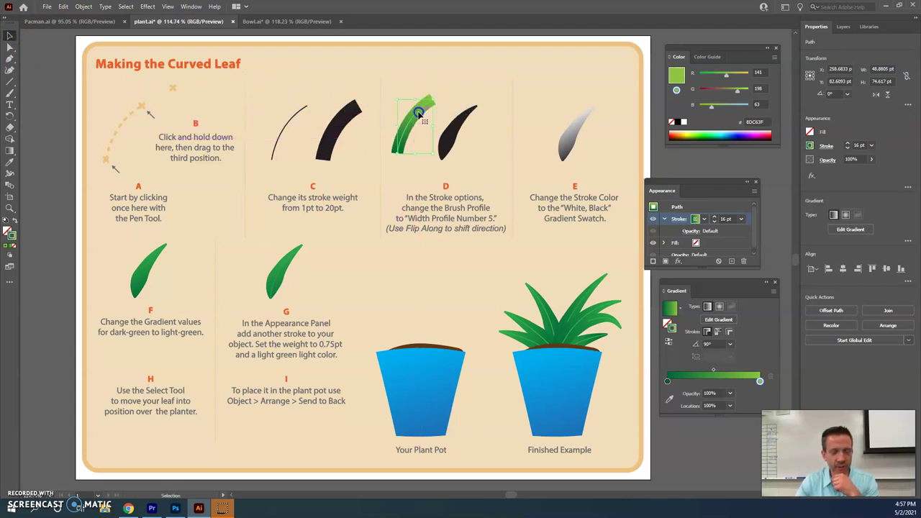
{"action": "left_click", "coordinate": [680, 221]}
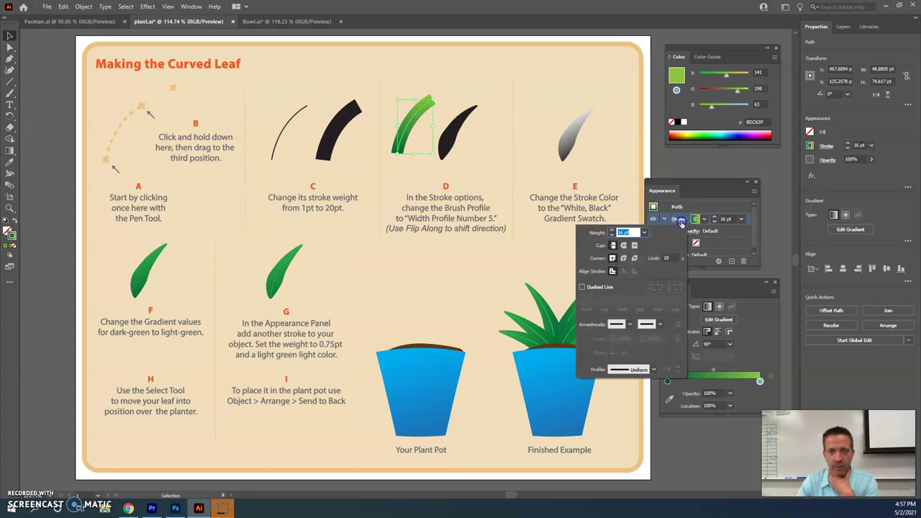
{"action": "left_click", "coordinate": [655, 370]}
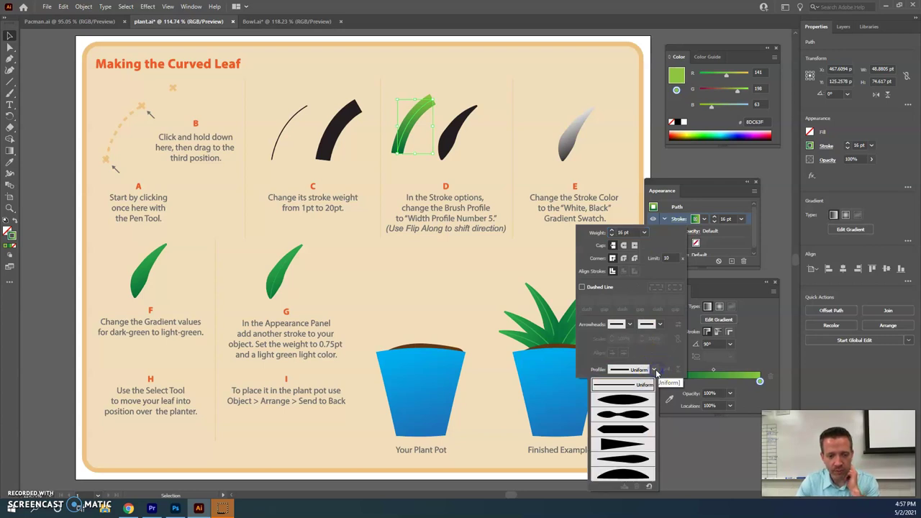
{"action": "left_click", "coordinate": [643, 467]}
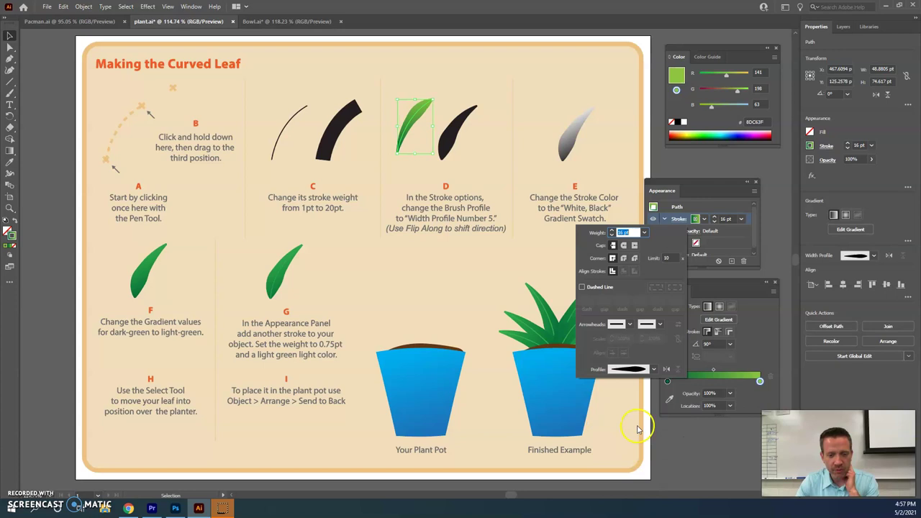
- Flip the stroke's width profile along the path so the wide end sits at the base, and move the leaf beside example G
{"action": "left_click", "coordinate": [652, 370]}
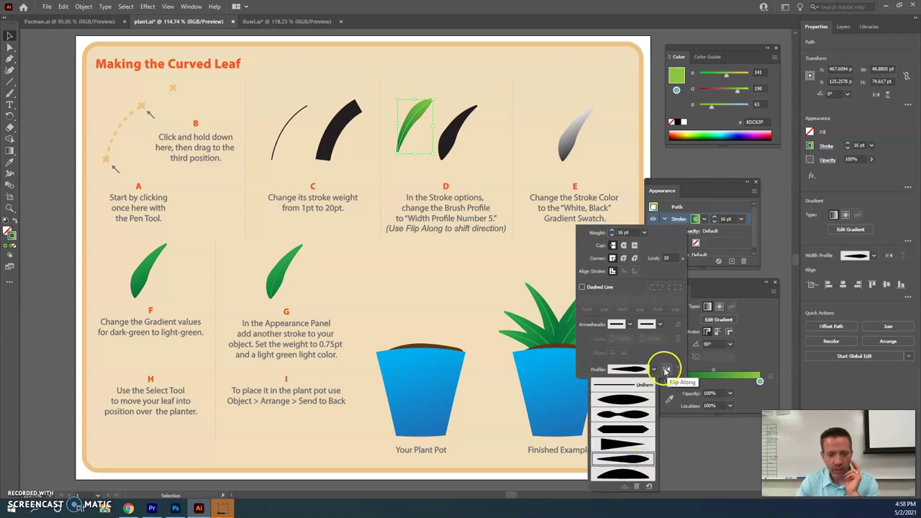
{"action": "left_click", "coordinate": [669, 370]}
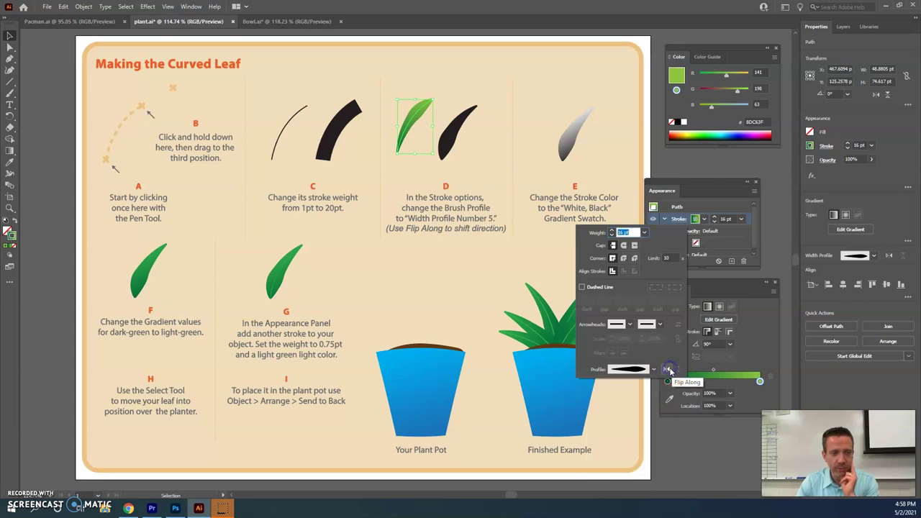
{"action": "left_click", "coordinate": [669, 370]}
{"action": "left_click", "coordinate": [669, 370]}
{"action": "left_click", "coordinate": [669, 370]}
{"action": "left_click", "coordinate": [668, 370]}
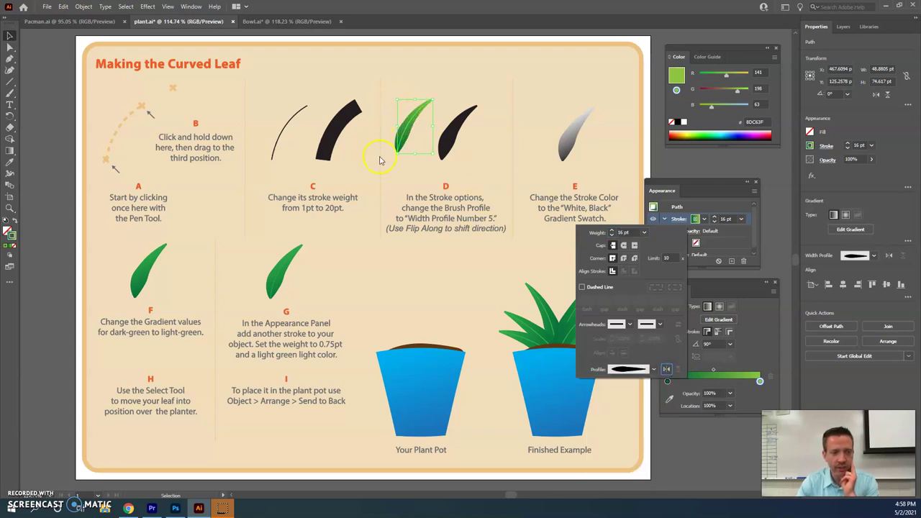
{"action": "left_click", "coordinate": [407, 123]}
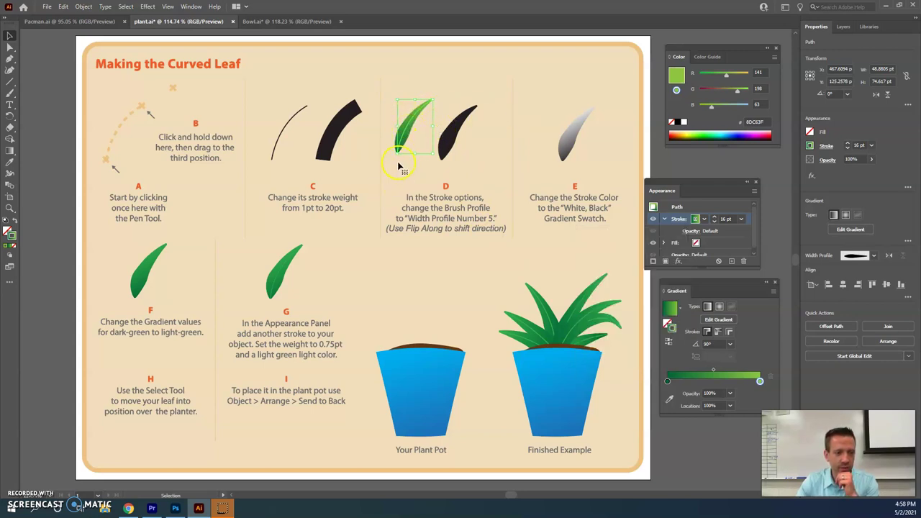
{"action": "left_click_drag", "start_coordinate": [407, 132], "coordinate": [238, 280]}
{"action": "left_click", "coordinate": [406, 277]}
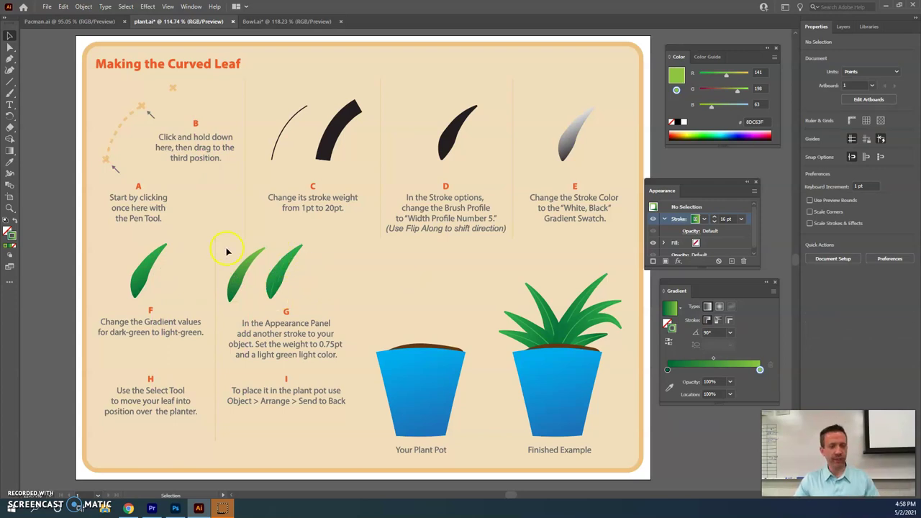
- Reposition and enlarge the Appearance panel, and add a second stroke to the leaf
{"action": "left_click", "coordinate": [245, 271]}
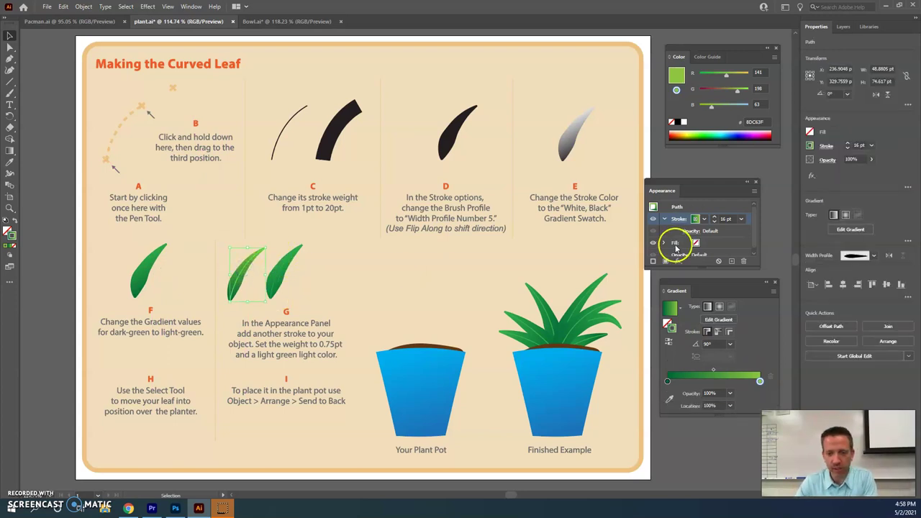
{"action": "left_click_drag", "start_coordinate": [699, 180], "coordinate": [711, 182]}
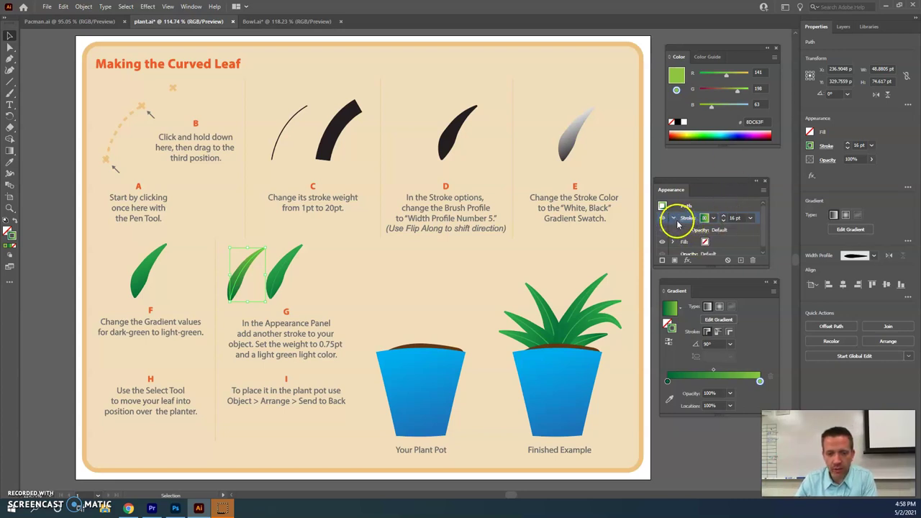
{"action": "double_click", "coordinate": [727, 185]}
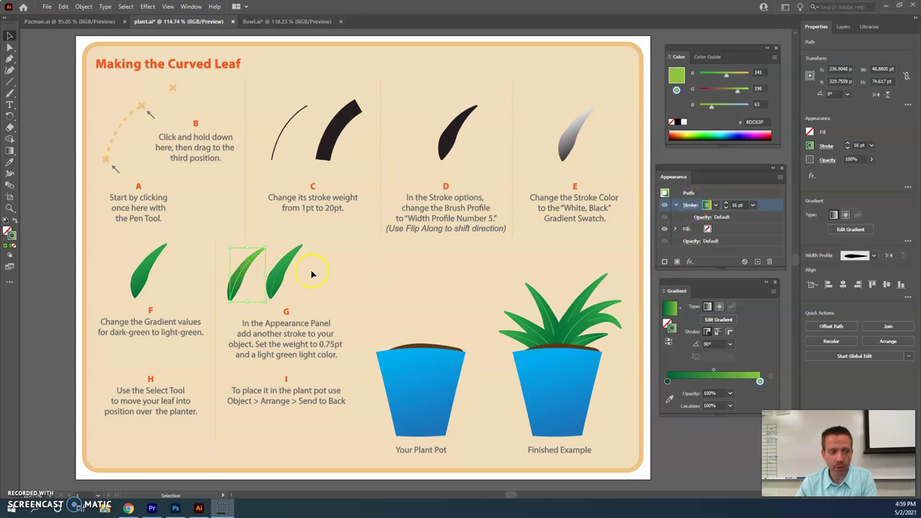
{"action": "left_click", "coordinate": [664, 261]}
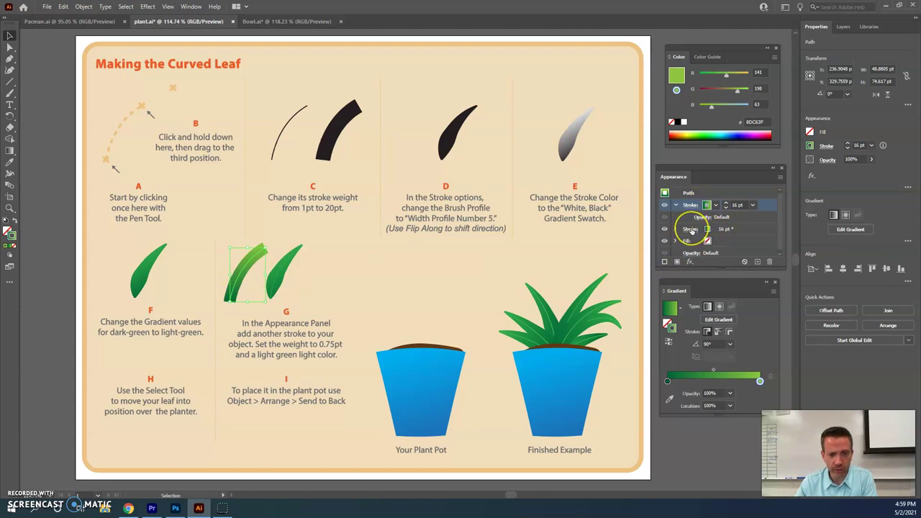
- Change the color of the leaf's lower stroke to the light green swatch C=50 M=0 Y=100 K=0
{"action": "left_click", "coordinate": [707, 229]}
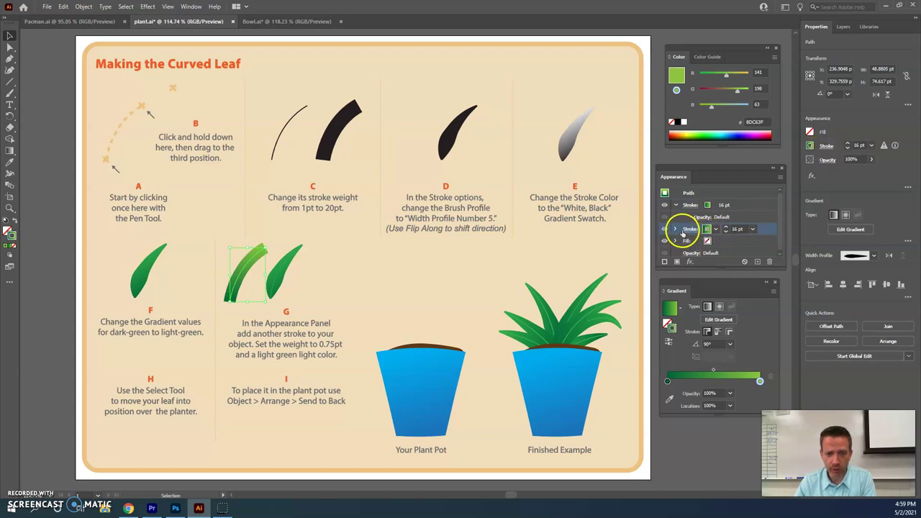
{"action": "left_click", "coordinate": [675, 229]}
{"action": "left_click", "coordinate": [691, 229]}
{"action": "left_click", "coordinate": [707, 229]}
{"action": "left_click", "coordinate": [707, 229]}
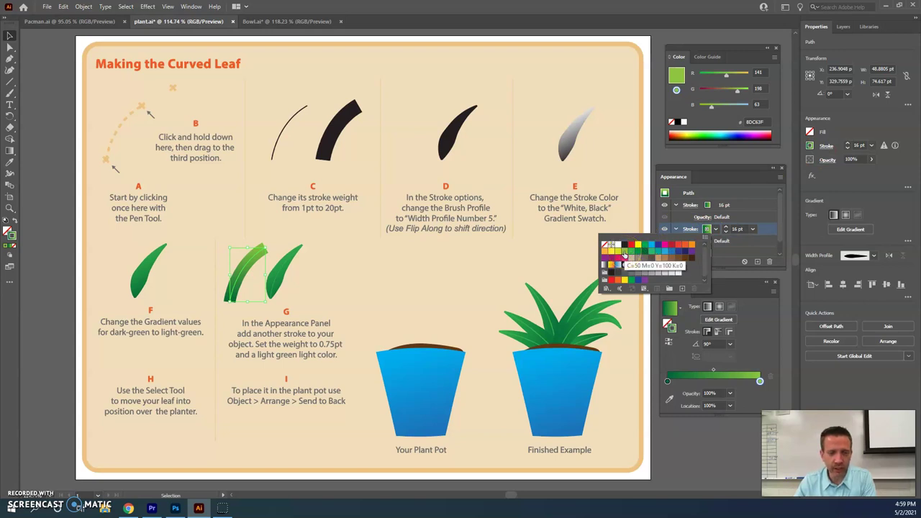
{"action": "left_click", "coordinate": [625, 252]}
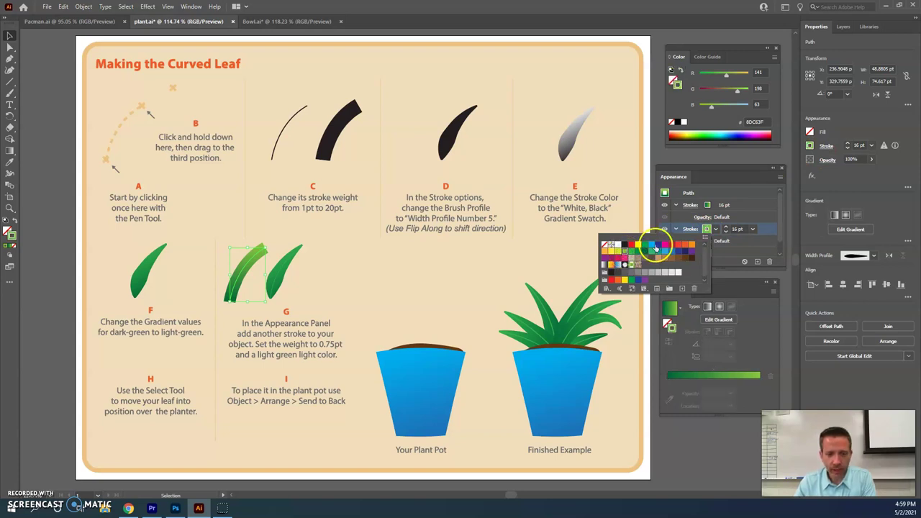
- Set the weight of the leaf's light green stroke to 0.75 pt
{"action": "left_click", "coordinate": [724, 230]}
{"action": "left_click", "coordinate": [725, 232]}
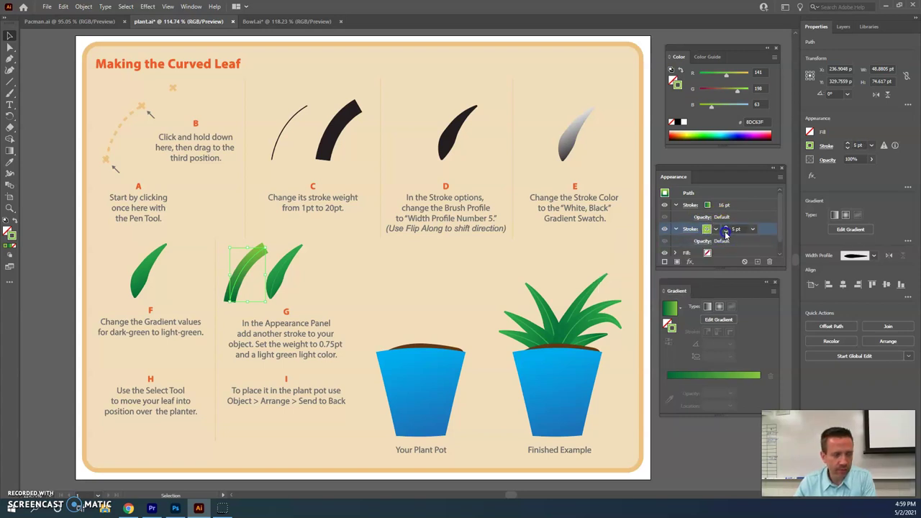
{"action": "left_click", "coordinate": [727, 227]}
{"action": "mouse_move", "coordinate": [771, 222]}
{"action": "left_mouse_down"}
{"action": "mouse_move", "coordinate": [780, 235]}
{"action": "mouse_move", "coordinate": [763, 220]}
{"action": "left_mouse_up"}
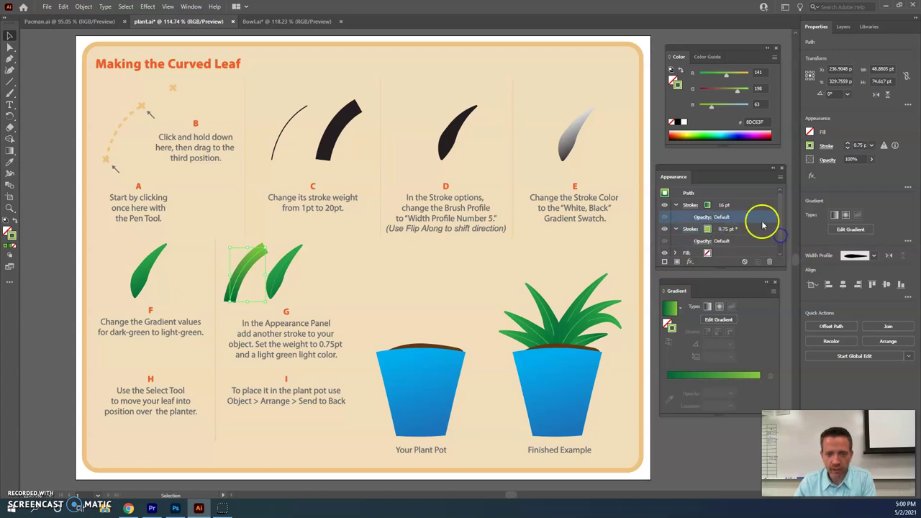
{"action": "left_click", "coordinate": [380, 274]}
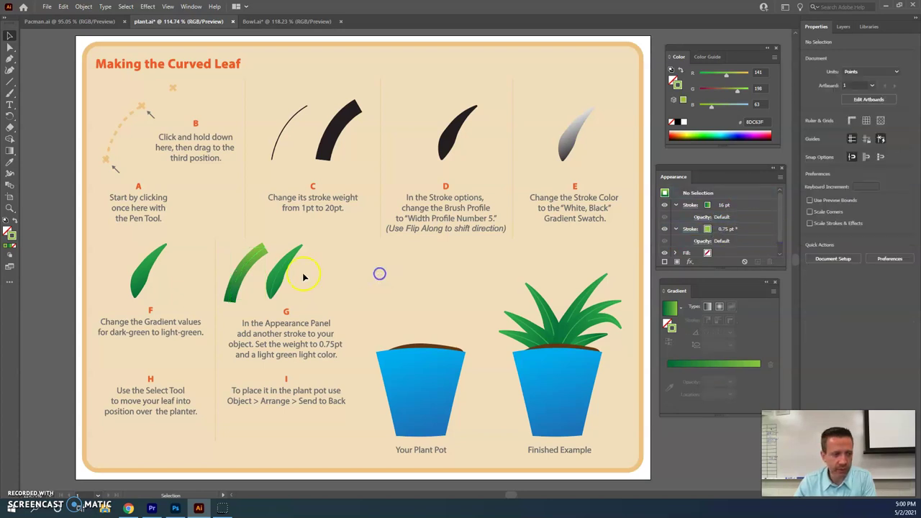
- Reorder the leaf's strokes so the 0.75 pt light green stroke lies above the 16 pt gradient stroke
{"action": "left_click", "coordinate": [249, 268]}
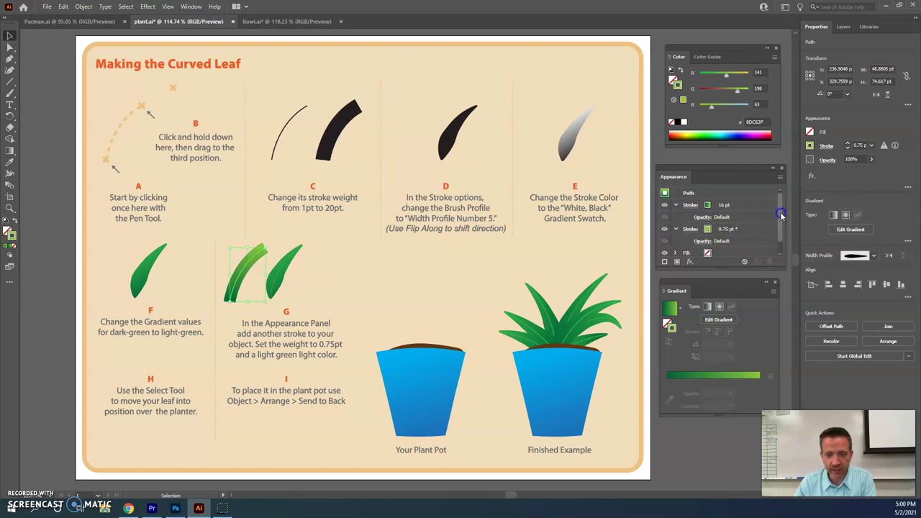
{"action": "left_click", "coordinate": [694, 231]}
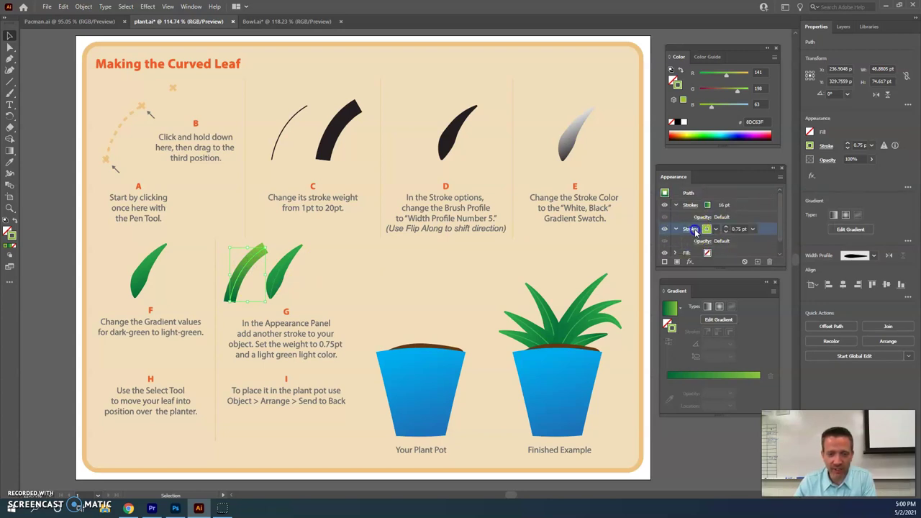
{"action": "left_click", "coordinate": [771, 226]}
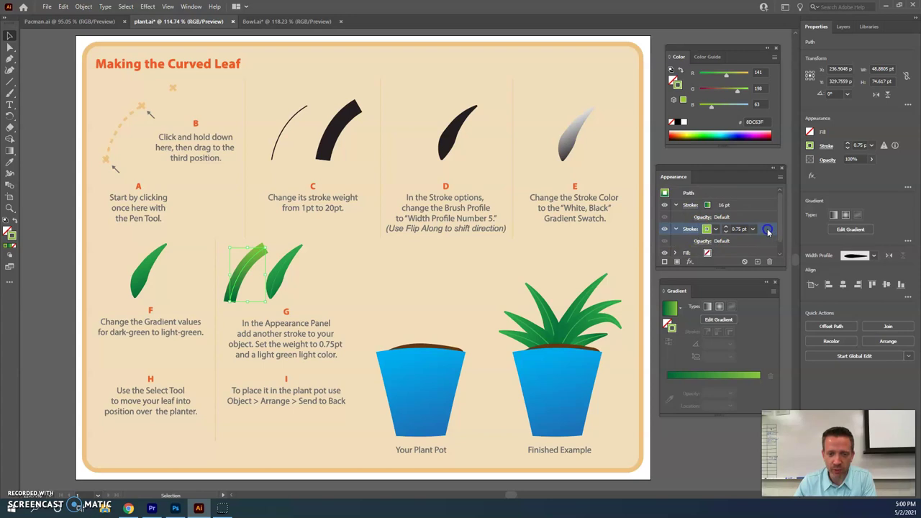
{"action": "left_click_drag", "start_coordinate": [767, 198], "coordinate": [766, 198]}
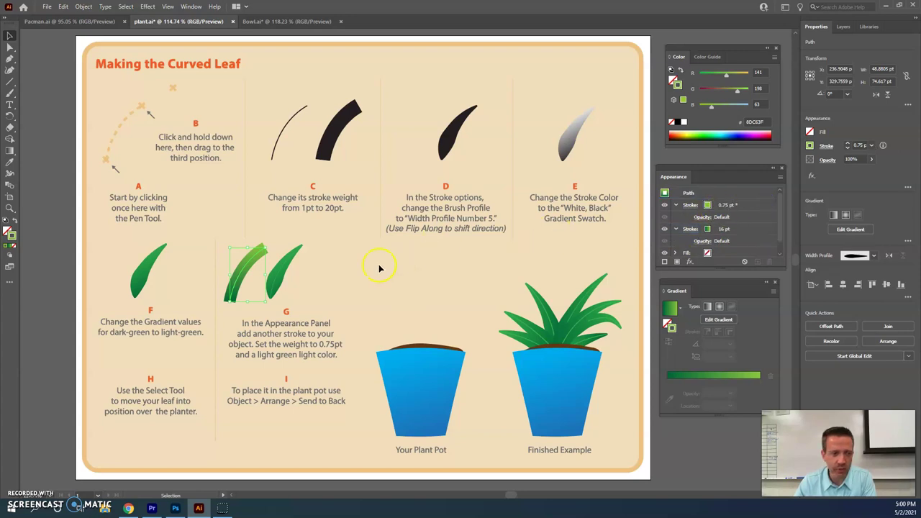
{"action": "left_click", "coordinate": [349, 271]}
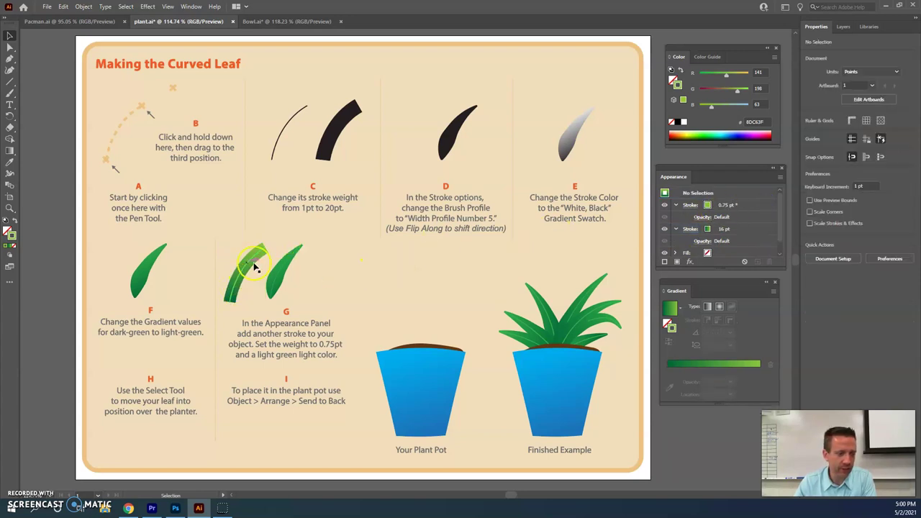
- Apply Width Profile 5 to the leaf's 16 pt gradient stroke and flip the profile along the path
{"action": "left_click", "coordinate": [237, 286]}
{"action": "left_click", "coordinate": [696, 230]}
{"action": "left_click", "coordinate": [665, 379]}
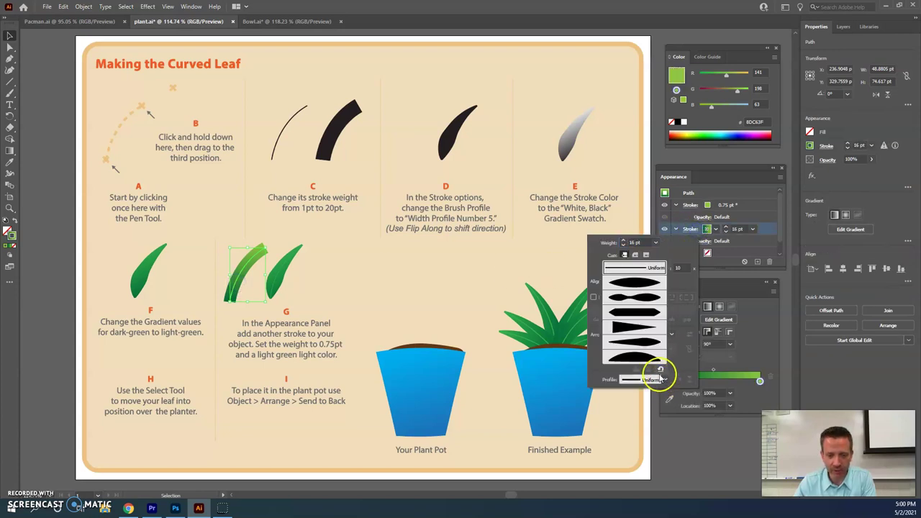
{"action": "left_click", "coordinate": [650, 344]}
{"action": "left_click", "coordinate": [678, 379]}
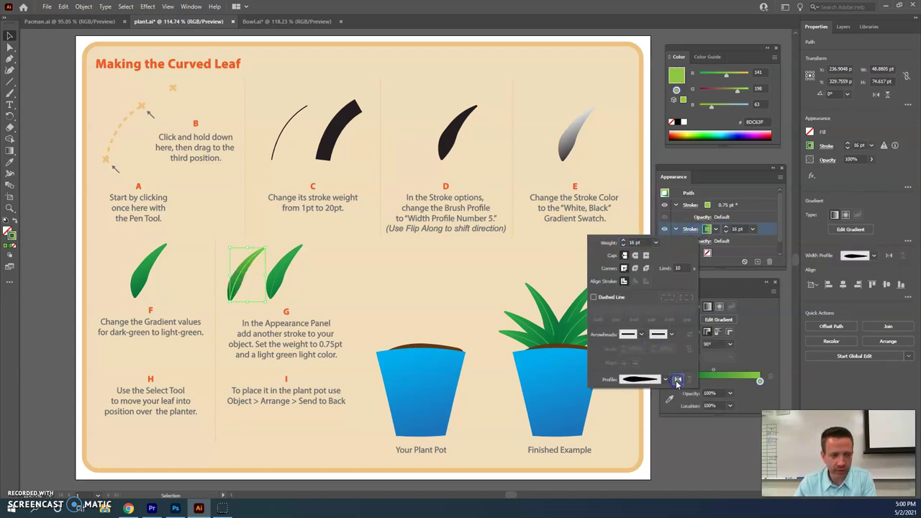
{"action": "left_click", "coordinate": [393, 267]}
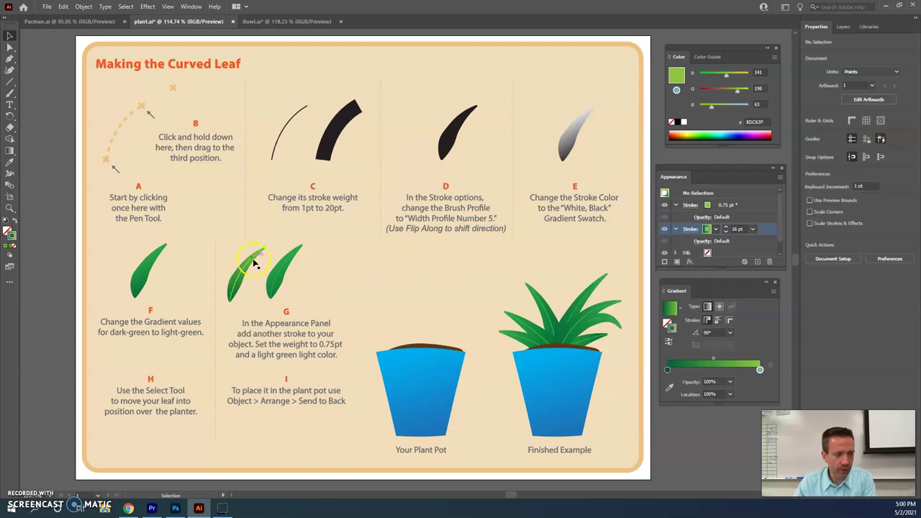
- Move the leaf onto the pot labeled Your Plant Pot and enlarge it to about 60 by 98 pt
{"action": "left_click_drag", "start_coordinate": [298, 265], "coordinate": [231, 303]}
{"action": "left_click_drag", "start_coordinate": [237, 270], "coordinate": [470, 291]}
{"action": "left_click", "coordinate": [477, 339]}
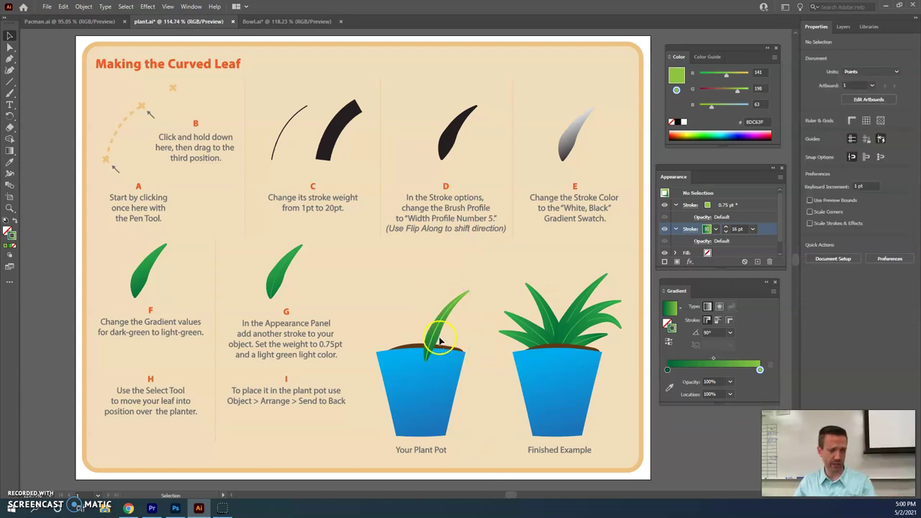
- Send the leaf to the back so its base sits behind the pot
{"action": "right_click", "coordinate": [449, 311]}
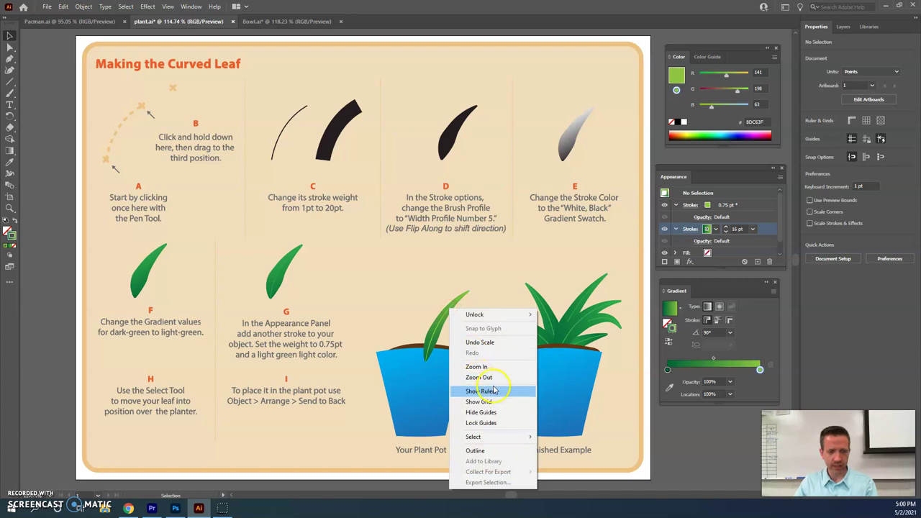
{"action": "right_click", "coordinate": [436, 331]}
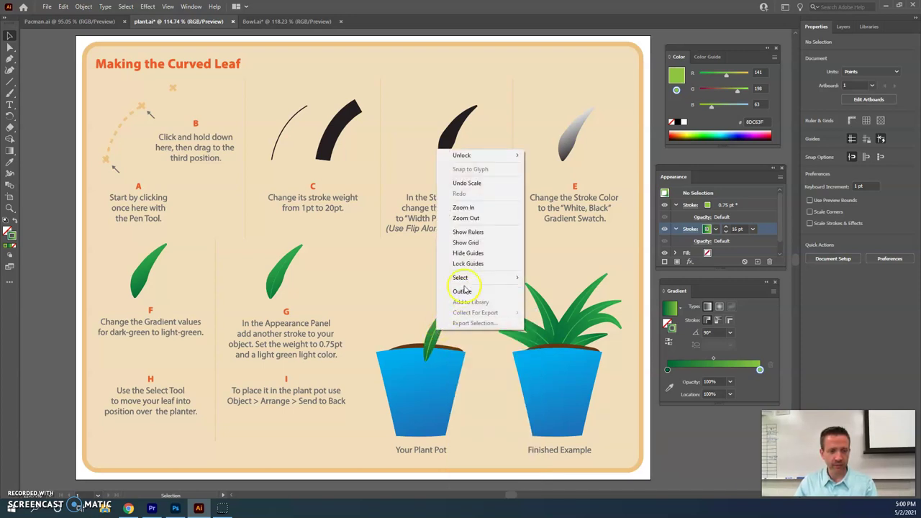
{"action": "left_click", "coordinate": [488, 370]}
{"action": "left_click", "coordinate": [438, 320]}
{"action": "right_click", "coordinate": [439, 324]}
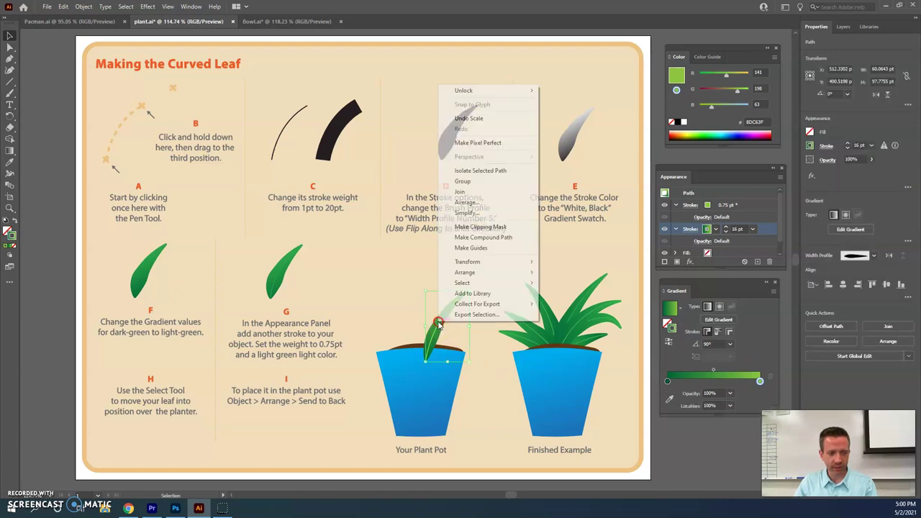
{"action": "mouse_move", "coordinate": [475, 274]}
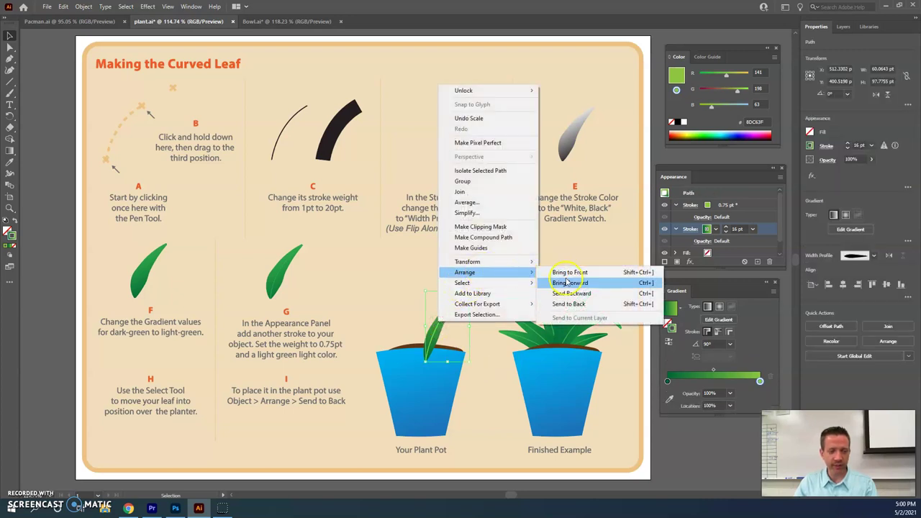
{"action": "left_click", "coordinate": [594, 304]}
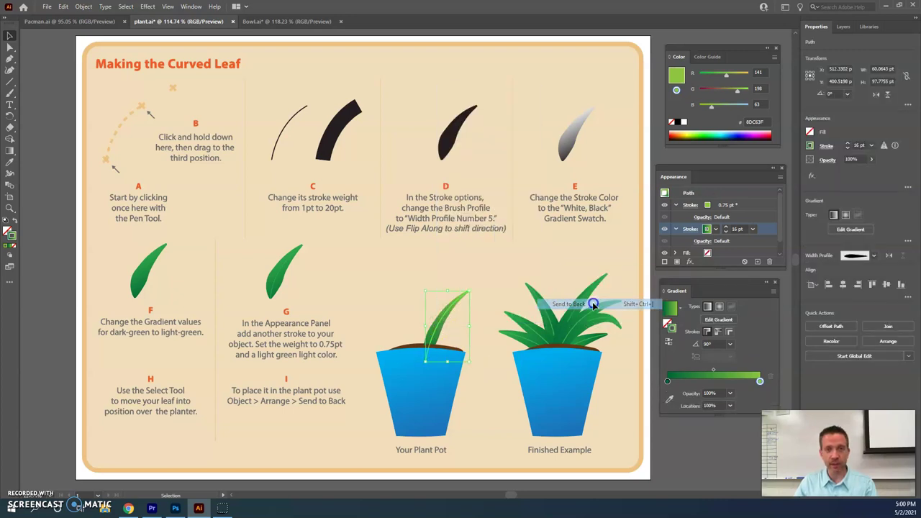
{"action": "left_click", "coordinate": [482, 314]}
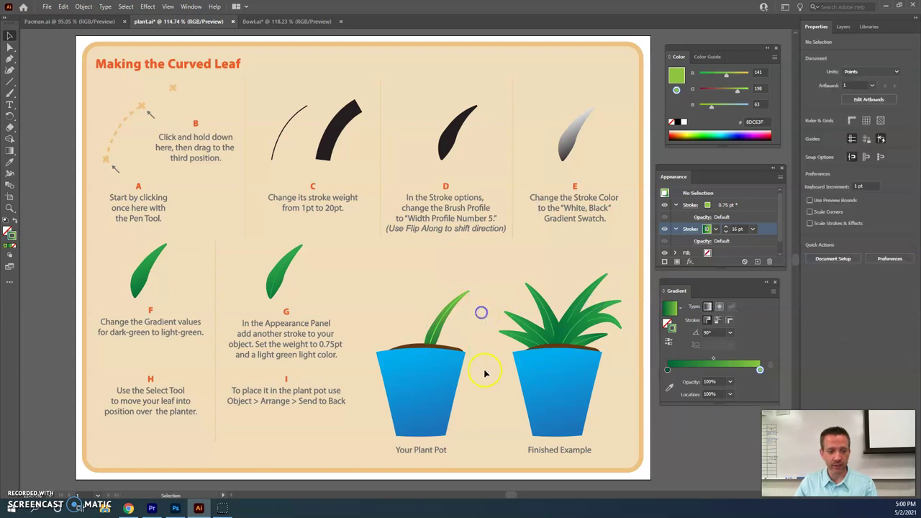
- Paste a copy of the leaf, shorten it to about 60 by 66 pt, and rotate it 45° beside the first leaf
{"action": "left_click", "coordinate": [438, 321]}
{"action": "key", "text": "ctrl+v"}
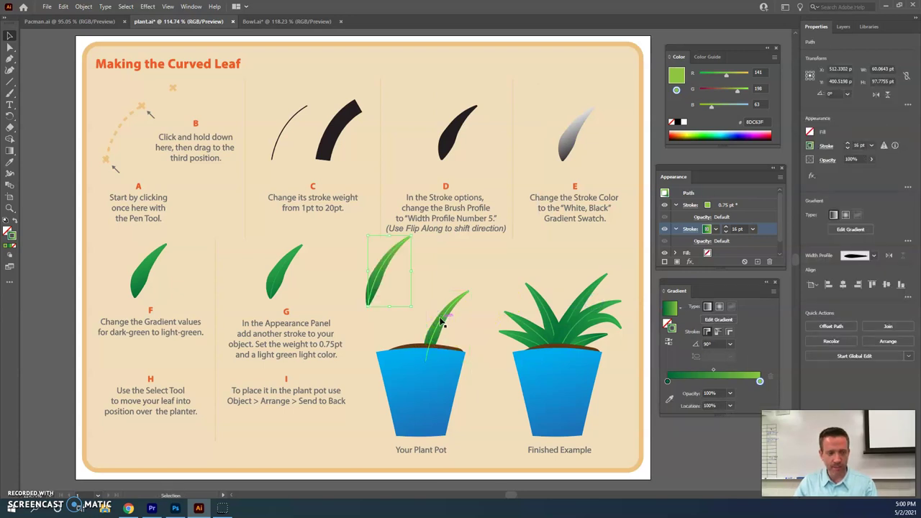
{"action": "left_click_drag", "start_coordinate": [391, 307], "coordinate": [431, 324]}
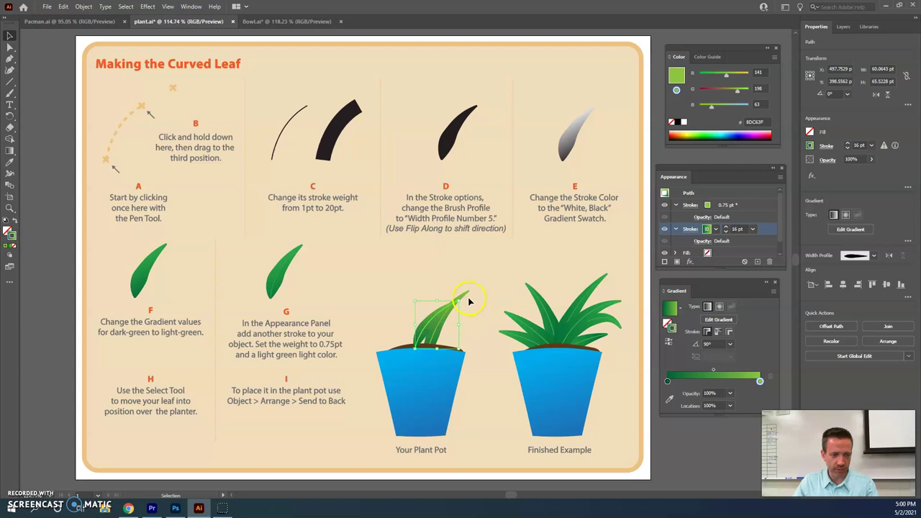
{"action": "left_click_drag", "start_coordinate": [463, 297], "coordinate": [419, 331]}
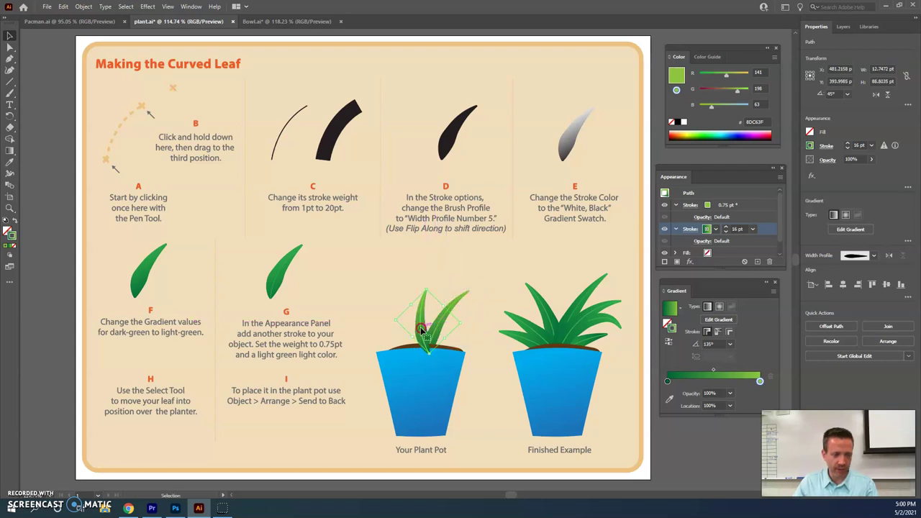
- Send the second leaf to the back so its base sits behind the pot, and deselect it
{"action": "right_click", "coordinate": [422, 331]}
{"action": "mouse_move", "coordinate": [478, 279]}
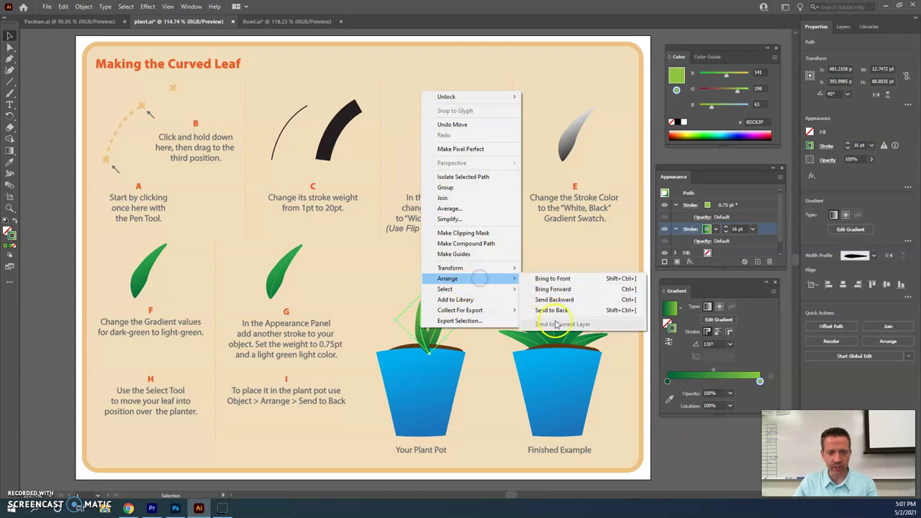
{"action": "left_click", "coordinate": [562, 311]}
{"action": "left_click", "coordinate": [489, 421]}
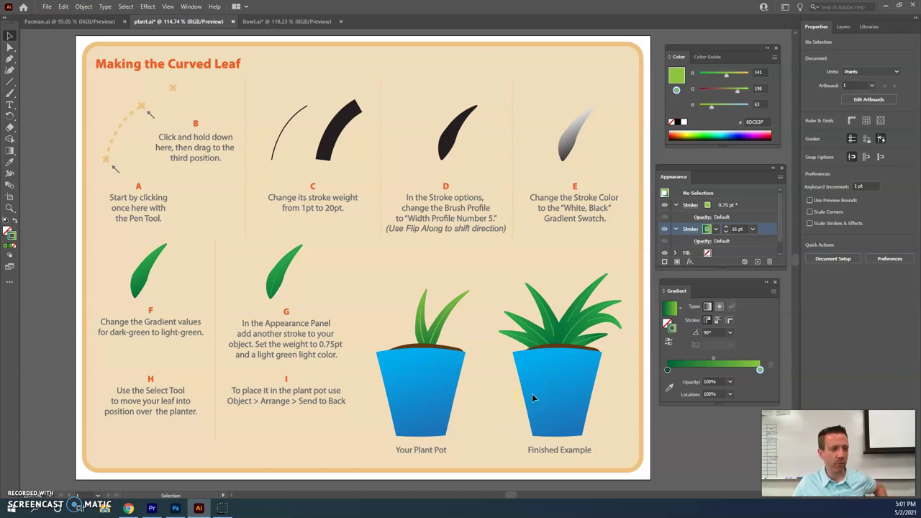
- In Bowl.ai, draw overlapping noodle loops about 214 by 98 pt with the Pencil tool across the rim of Your Bowl
{"action": "left_click", "coordinate": [267, 21]}
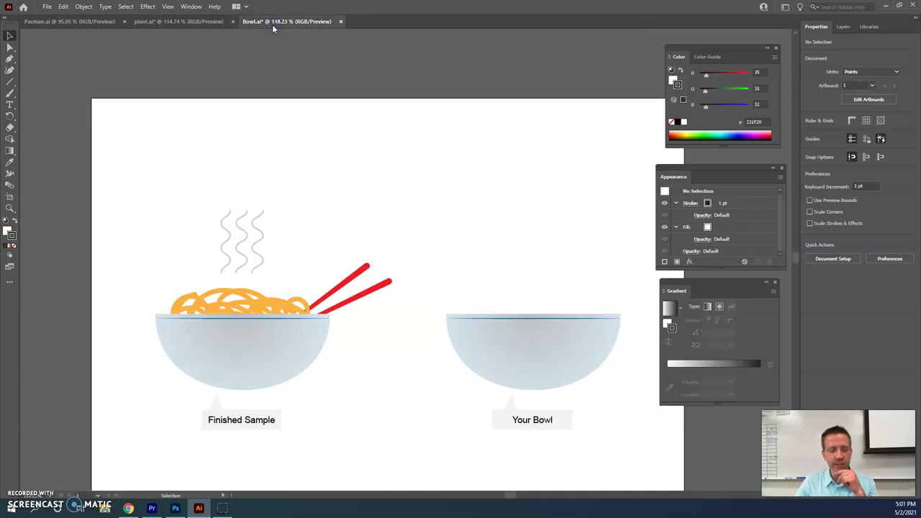
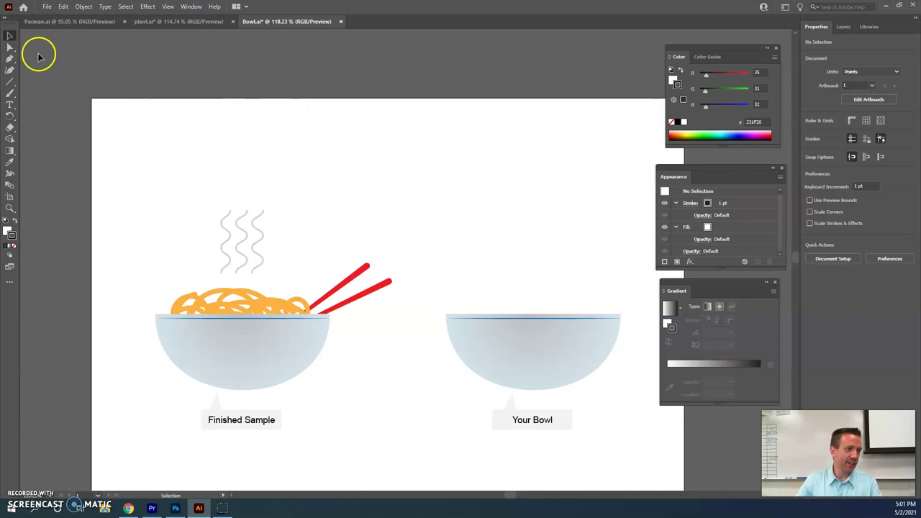
{"action": "left_click", "coordinate": [10, 60]}
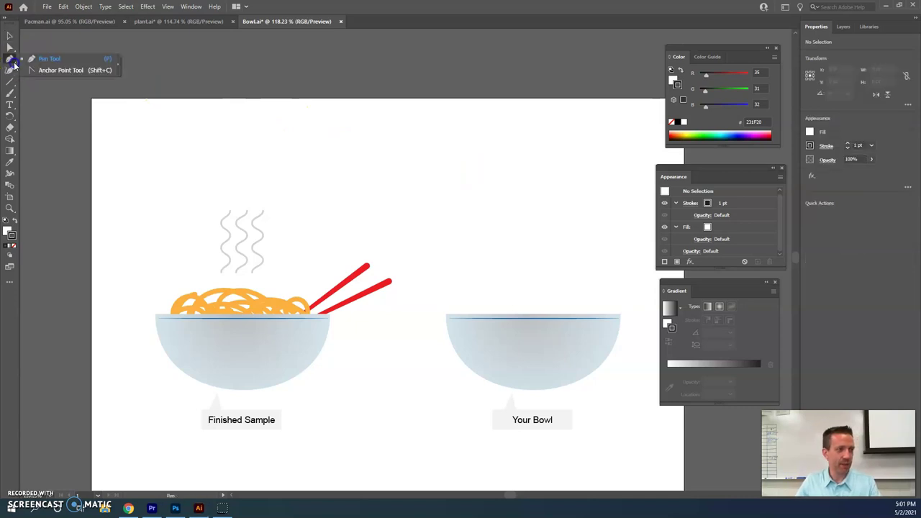
{"action": "left_click", "coordinate": [9, 73]}
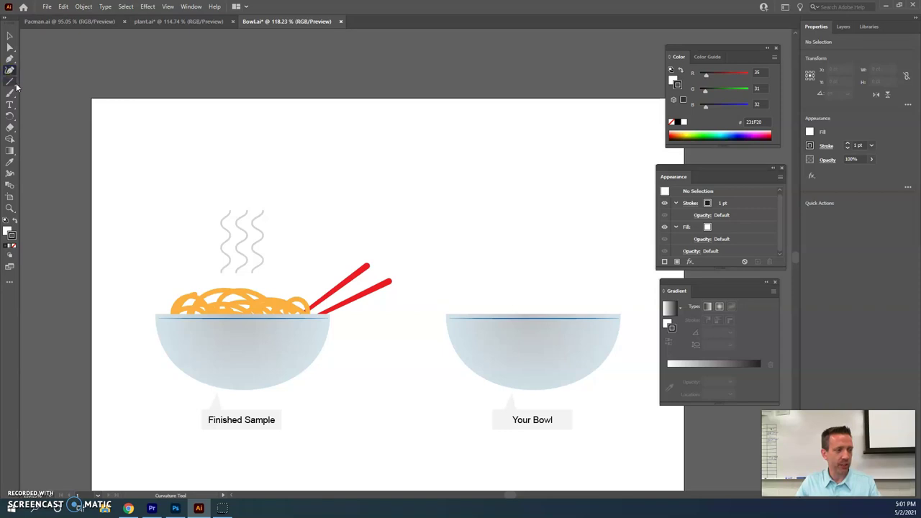
{"action": "left_click", "coordinate": [10, 94]}
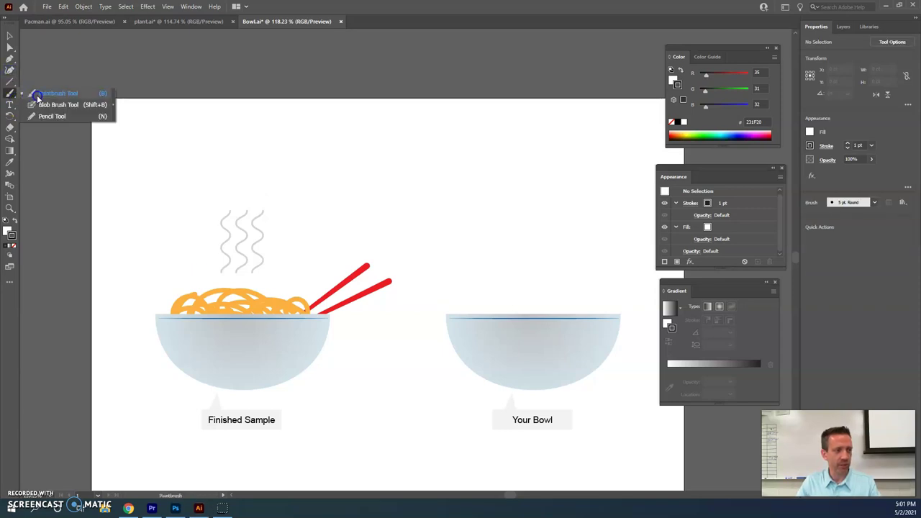
{"action": "left_click", "coordinate": [47, 116]}
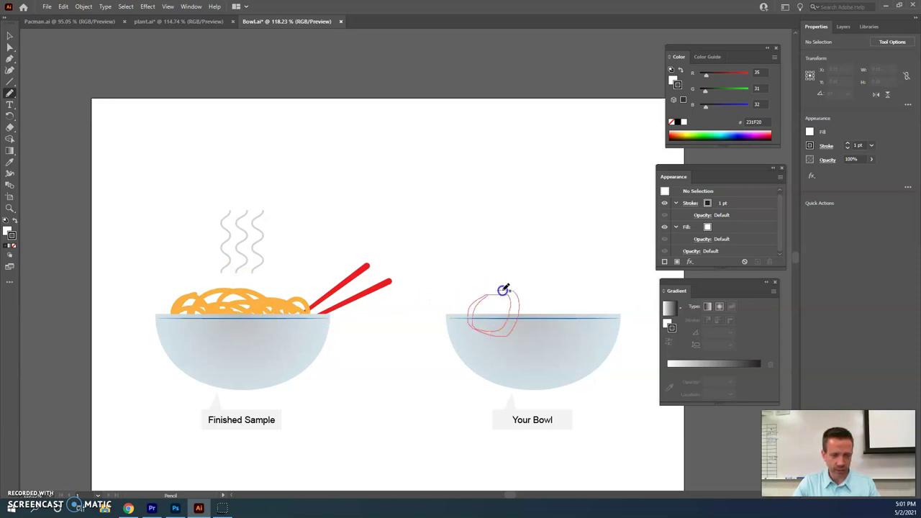
{"action": "mouse_move", "coordinate": [537, 283]}
{"action": "left_mouse_down"}
{"action": "mouse_move", "coordinate": [486, 314]}
{"action": "mouse_move", "coordinate": [547, 308]}
{"action": "mouse_move", "coordinate": [504, 279]}
{"action": "mouse_move", "coordinate": [558, 336]}
{"action": "mouse_move", "coordinate": [562, 283]}
{"action": "mouse_move", "coordinate": [535, 323]}
{"action": "mouse_move", "coordinate": [581, 285]}
{"action": "mouse_move", "coordinate": [533, 306]}
{"action": "left_mouse_up"}
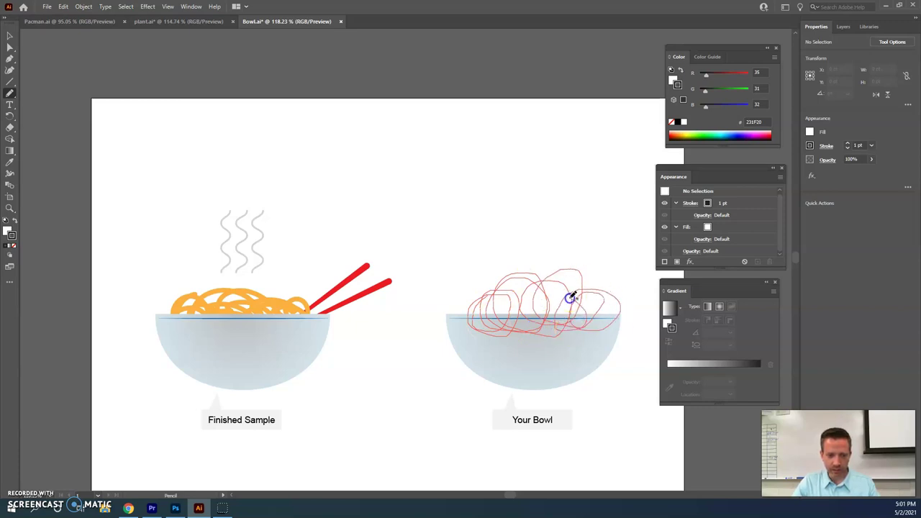
{"action": "mouse_move", "coordinate": [468, 312]}
{"action": "left_mouse_down"}
{"action": "mouse_move", "coordinate": [478, 285]}
{"action": "mouse_move", "coordinate": [555, 323]}
{"action": "mouse_move", "coordinate": [512, 298]}
{"action": "mouse_move", "coordinate": [527, 323]}
{"action": "mouse_move", "coordinate": [462, 303]}
{"action": "left_mouse_up"}
{"action": "left_click_drag", "start_coordinate": [528, 303], "coordinate": [529, 311]}
{"action": "left_click_drag", "start_coordinate": [600, 296], "coordinate": [506, 318]}
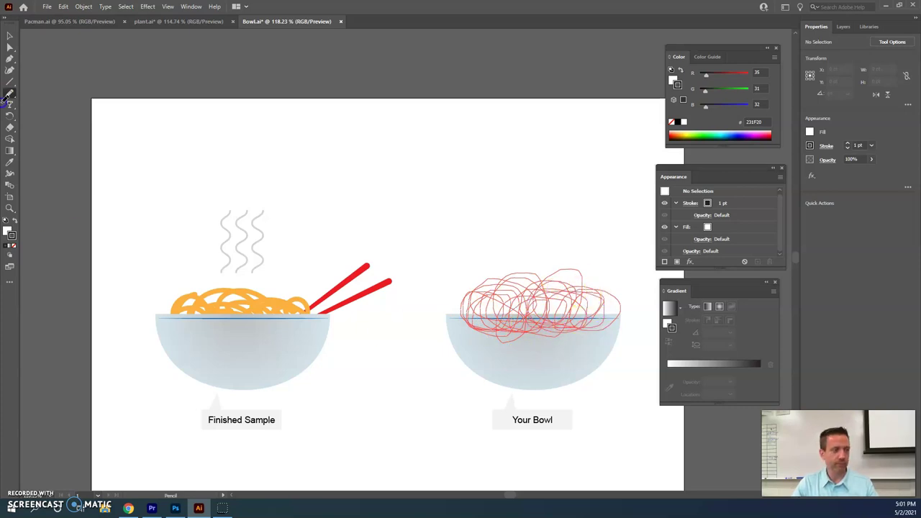
{"action": "left_click_drag", "start_coordinate": [8, 96], "coordinate": [9, 49]}
- Delete the far end anchor of the stray straight line trailing off the noodle scribble
{"action": "left_click", "coordinate": [10, 47]}
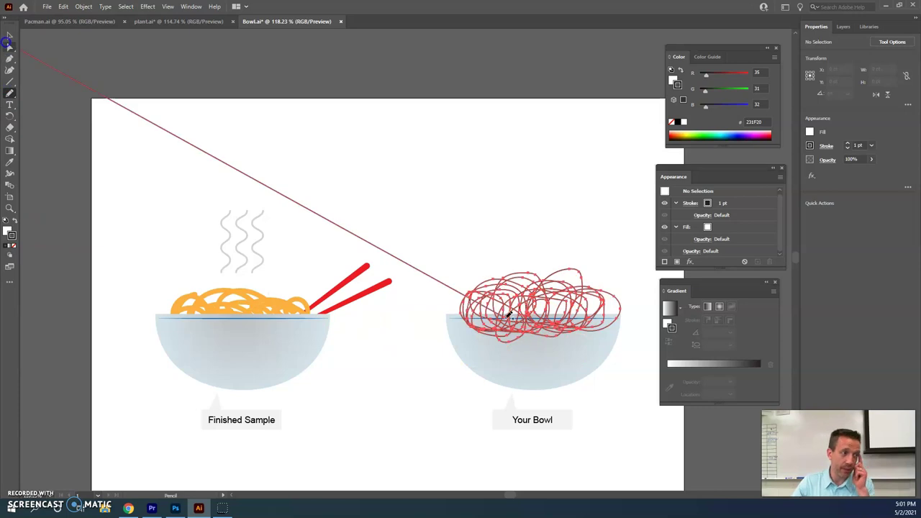
{"action": "left_click", "coordinate": [266, 146]}
{"action": "key", "text": "ctrl+minus"}
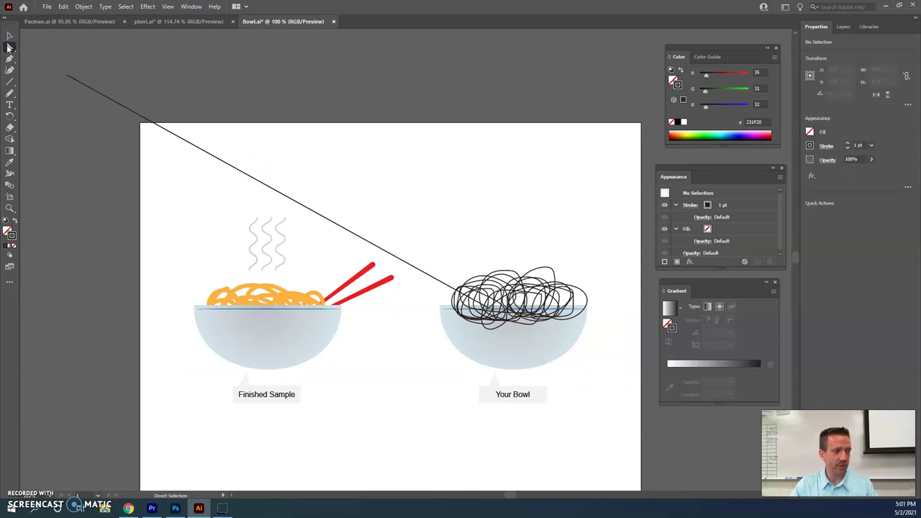
{"action": "left_click_drag", "start_coordinate": [52, 55], "coordinate": [85, 90]}
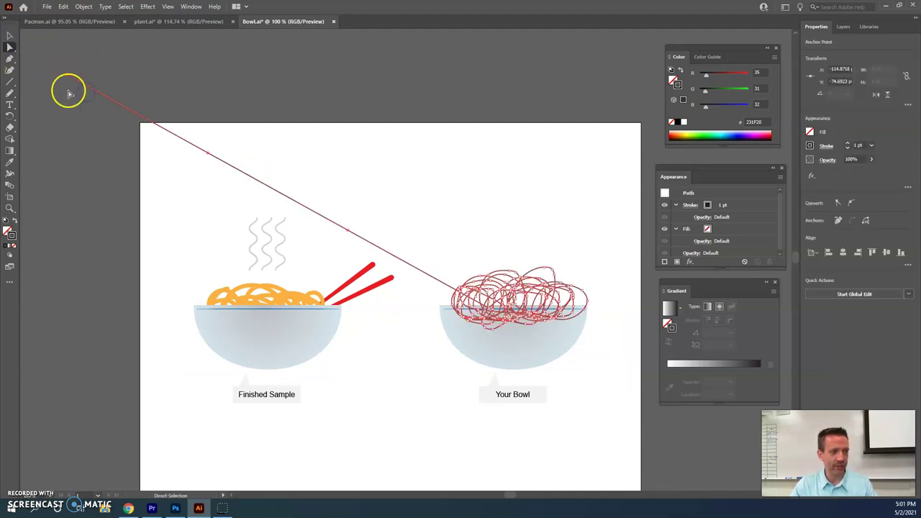
{"action": "key", "text": "Delete"}
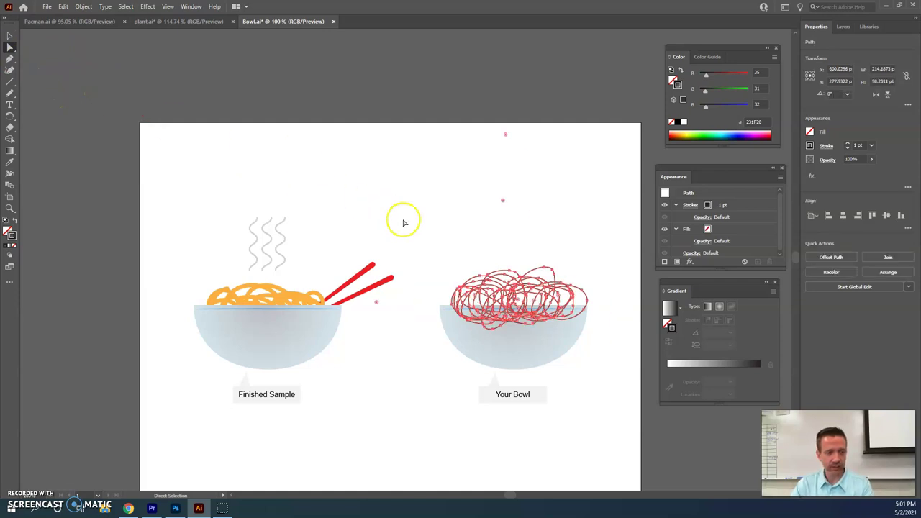
- Send the noodle scribble to the back so its lower loops sit behind Your Bowl
{"action": "left_click", "coordinate": [563, 127]}
{"action": "left_click", "coordinate": [525, 298]}
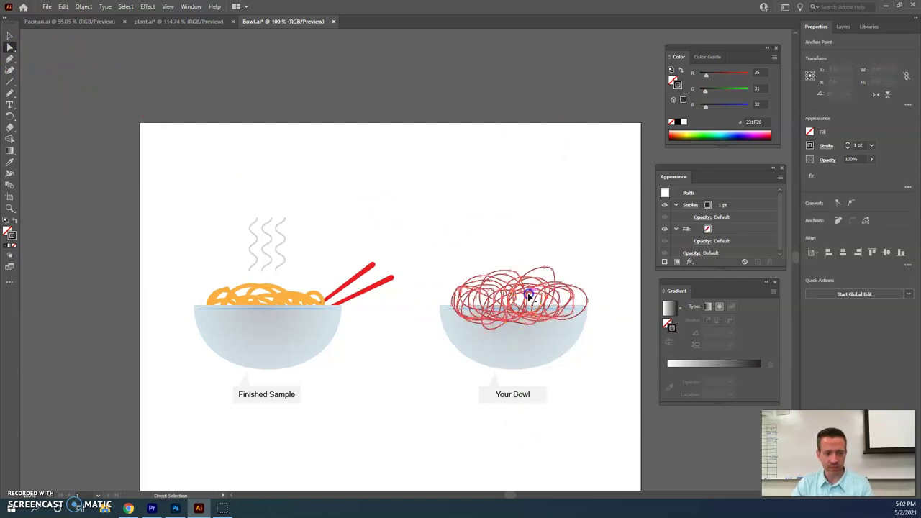
{"action": "key", "text": "ctrl+equal"}
{"action": "key", "text": "a"}
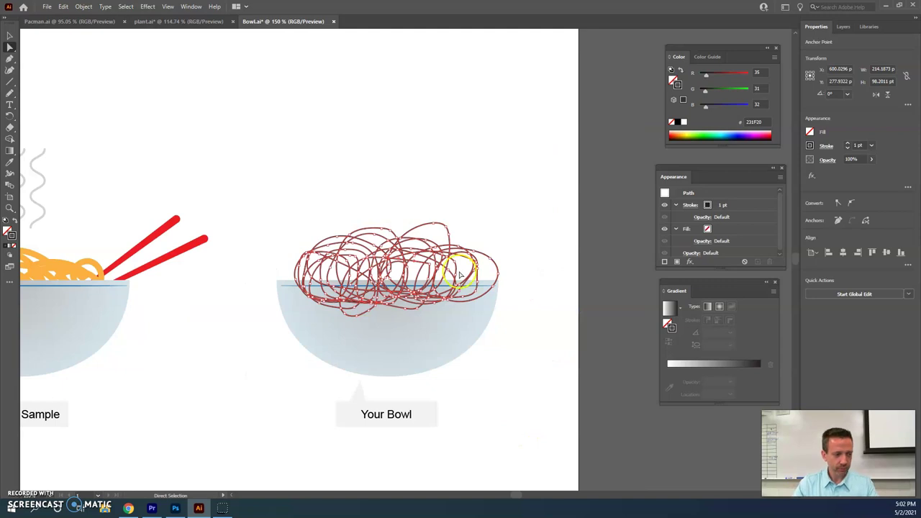
{"action": "left_click_drag", "start_coordinate": [319, 169], "coordinate": [444, 146]}
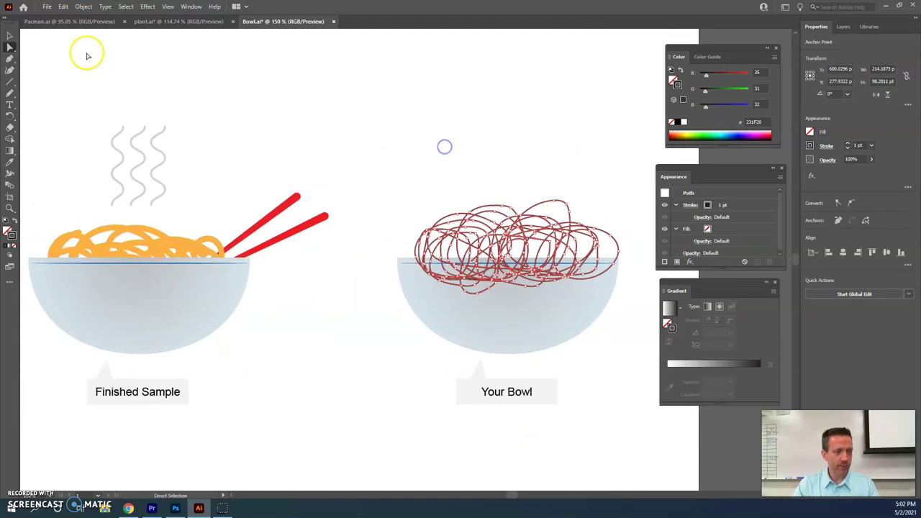
{"action": "left_click_drag", "start_coordinate": [355, 127], "coordinate": [330, 135]}
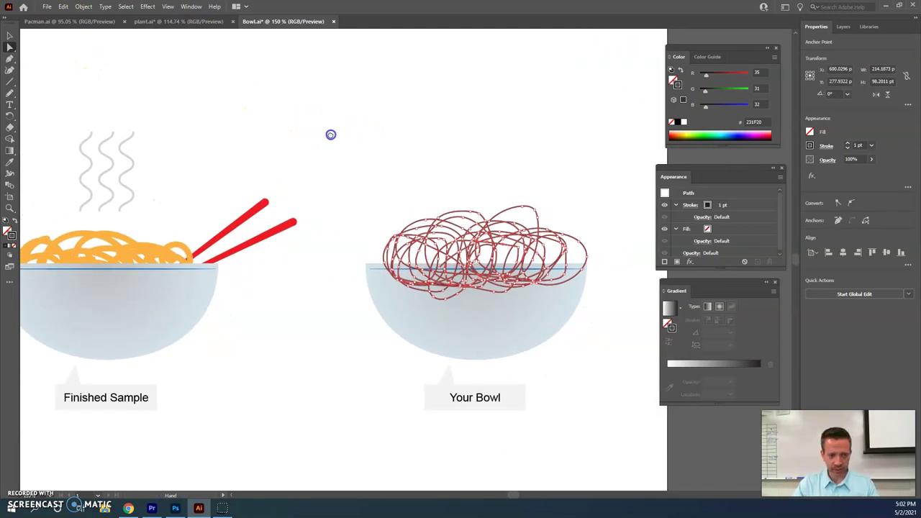
{"action": "key", "text": "v"}
{"action": "left_click", "coordinate": [317, 92]}
{"action": "left_click", "coordinate": [513, 223]}
{"action": "left_click", "coordinate": [548, 164]}
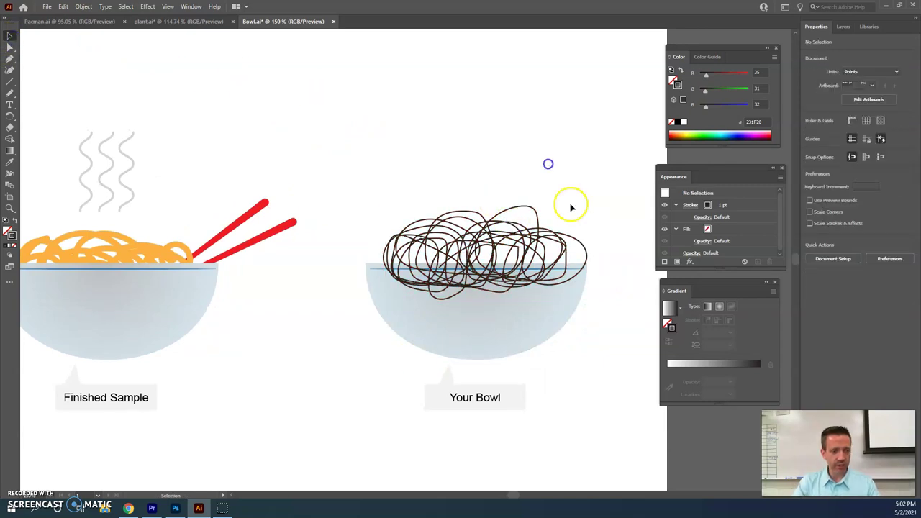
{"action": "left_click", "coordinate": [461, 233]}
{"action": "right_click", "coordinate": [464, 237]}
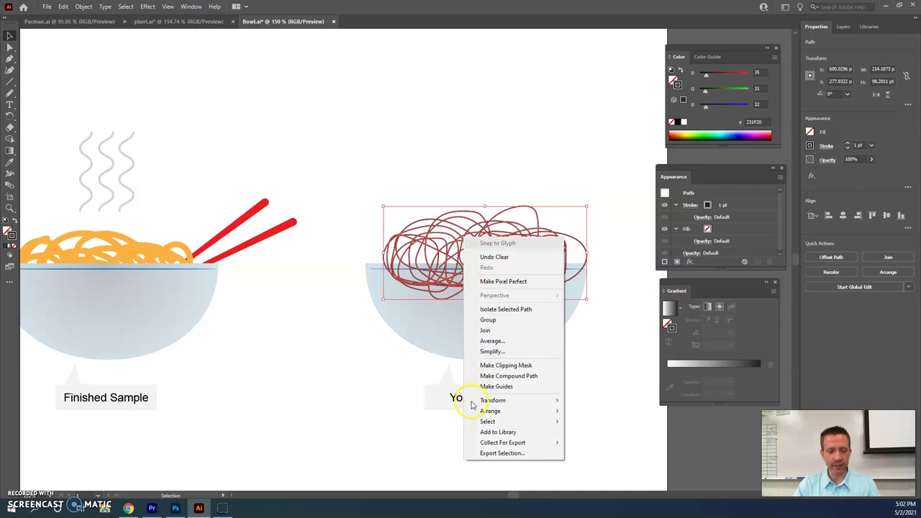
{"action": "mouse_move", "coordinate": [514, 411]}
{"action": "left_click", "coordinate": [611, 440]}
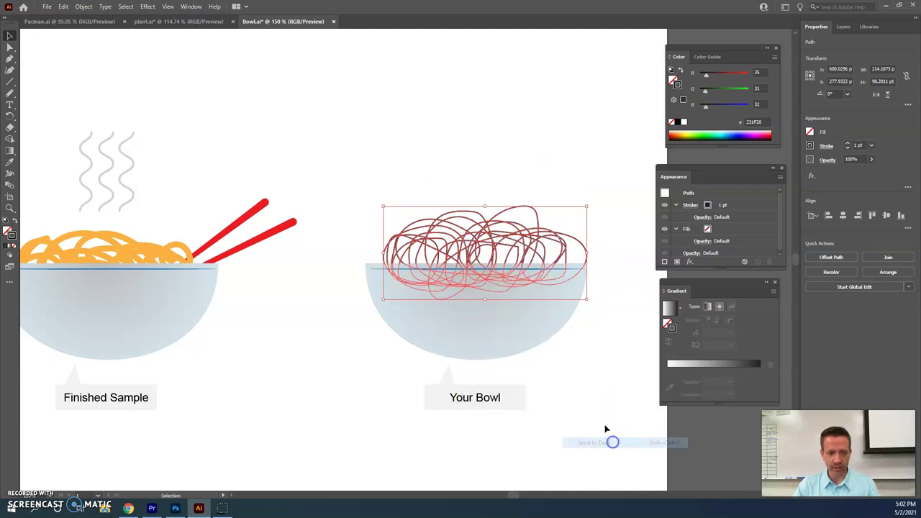
{"action": "left_click", "coordinate": [595, 398]}
- Set the noodle scribble's stroke color to the light orange swatch (RGB 251, 176, 64)
{"action": "left_click", "coordinate": [477, 224]}
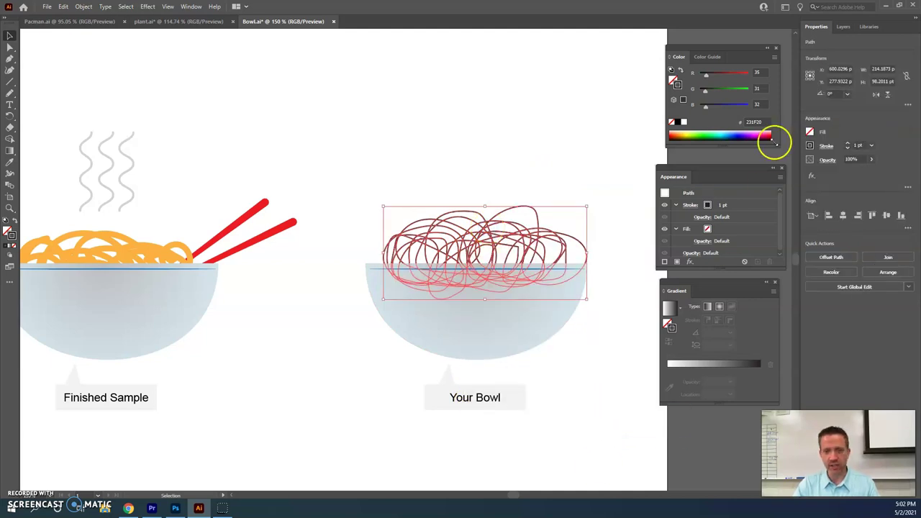
{"action": "left_click", "coordinate": [709, 206]}
{"action": "left_click", "coordinate": [708, 206]}
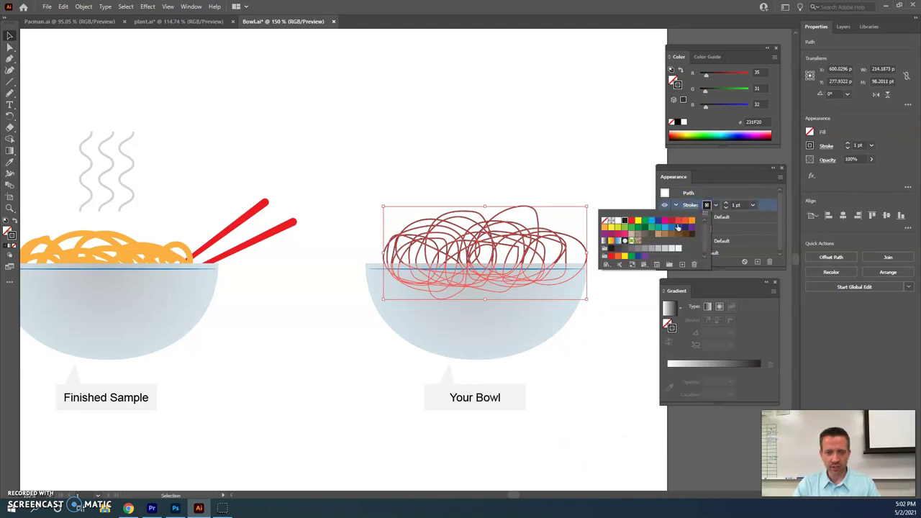
{"action": "left_click", "coordinate": [606, 227]}
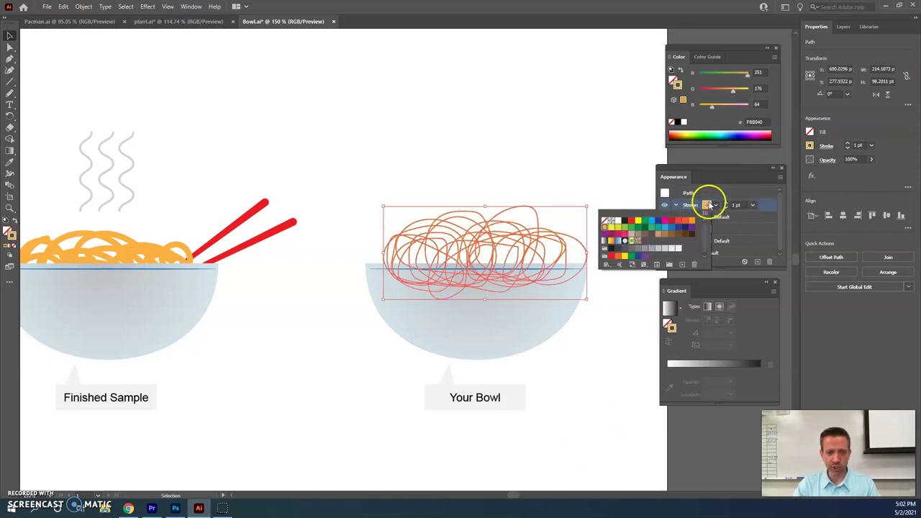
- Increase the noodle stroke weight to 5 pt and move the noodles slightly lower into the bowl
{"action": "left_click", "coordinate": [727, 204]}
{"action": "left_click", "coordinate": [726, 203]}
{"action": "left_click", "coordinate": [727, 204]}
{"action": "left_click", "coordinate": [727, 204]}
{"action": "left_click", "coordinate": [727, 204]}
{"action": "left_click_drag", "start_coordinate": [514, 222], "coordinate": [503, 249]}
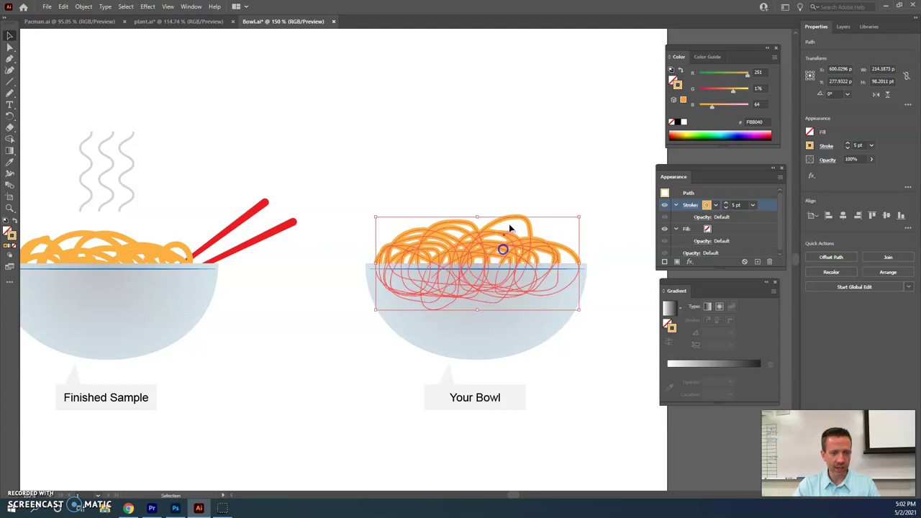
{"action": "left_click", "coordinate": [534, 159]}
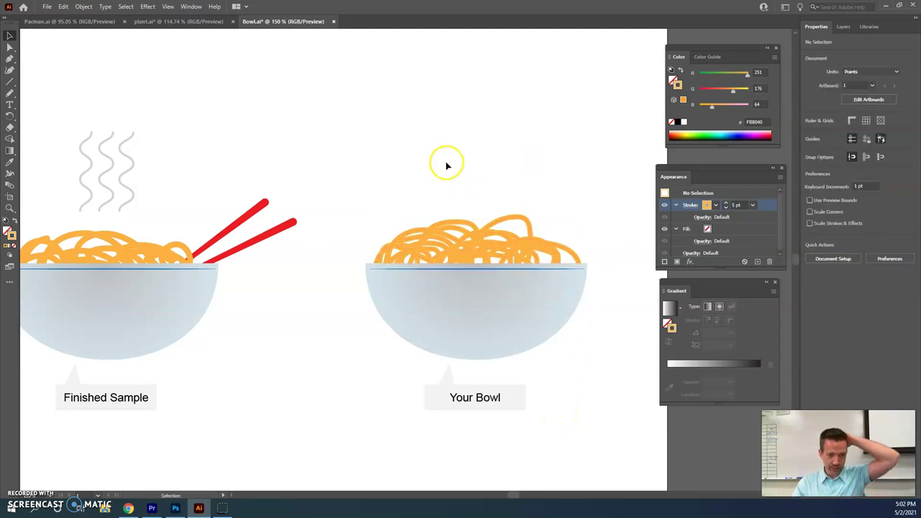
- Draw a vertical line about 85 pt long above Your Bowl with a 3 pt light gray stroke (RGB 209, 211, 212)
{"action": "left_click", "coordinate": [9, 82]}
{"action": "mouse_move", "coordinate": [436, 109]}
{"action": "left_mouse_down"}
{"action": "mouse_move", "coordinate": [438, 205]}
{"action": "mouse_move", "coordinate": [436, 191]}
{"action": "left_mouse_up"}
{"action": "left_click", "coordinate": [706, 207]}
{"action": "left_click", "coordinate": [664, 249]}
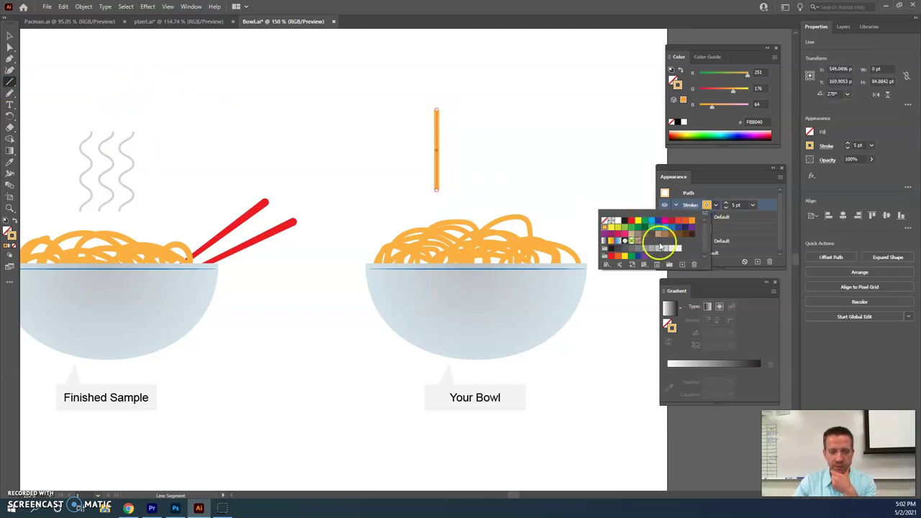
{"action": "left_click", "coordinate": [543, 147]}
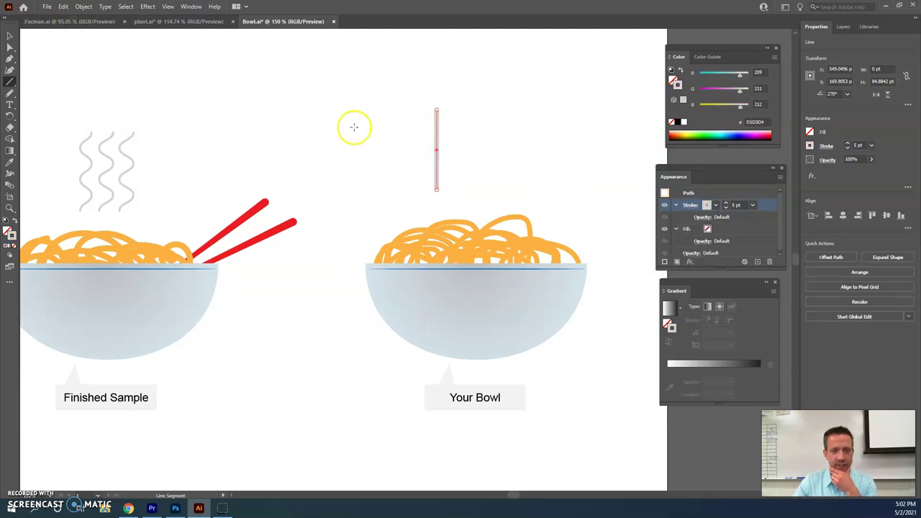
{"action": "left_click", "coordinate": [727, 204]}
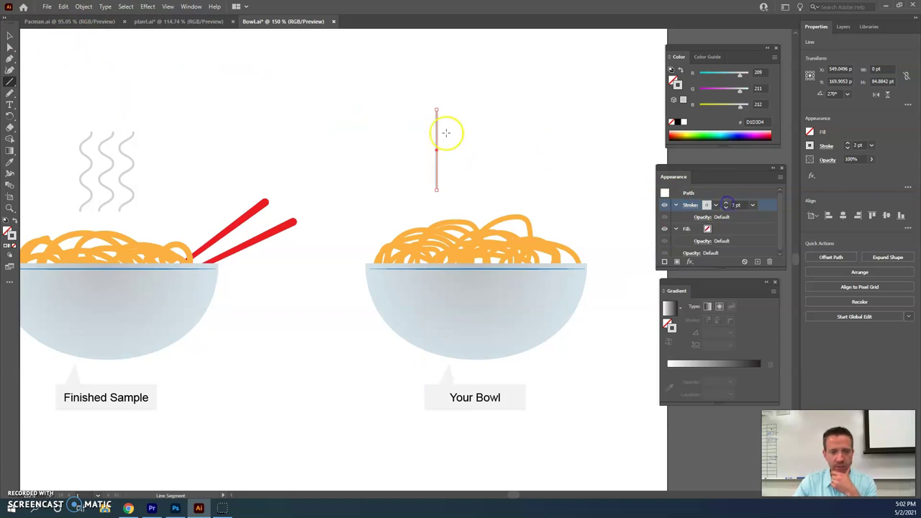
{"action": "left_click", "coordinate": [10, 36]}
{"action": "left_click", "coordinate": [518, 119]}
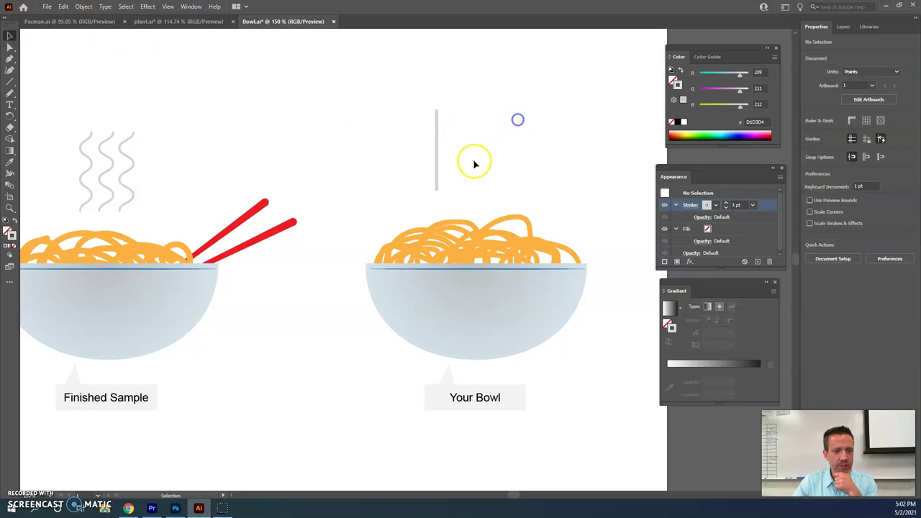
- Apply a Zig Zag effect to the gray line above Your Bowl with 10 pt absolute size, 2 ridges per segment and smooth points
{"action": "left_click", "coordinate": [436, 132]}
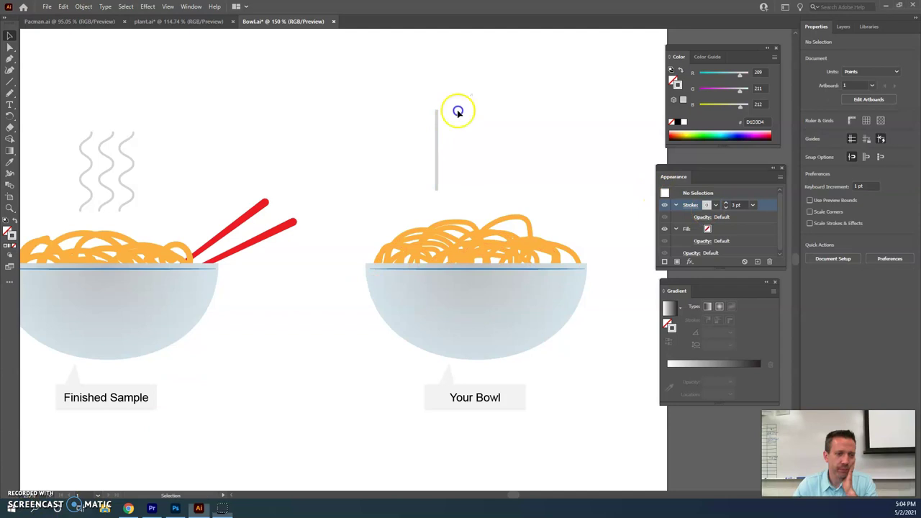
{"action": "left_click", "coordinate": [421, 153]}
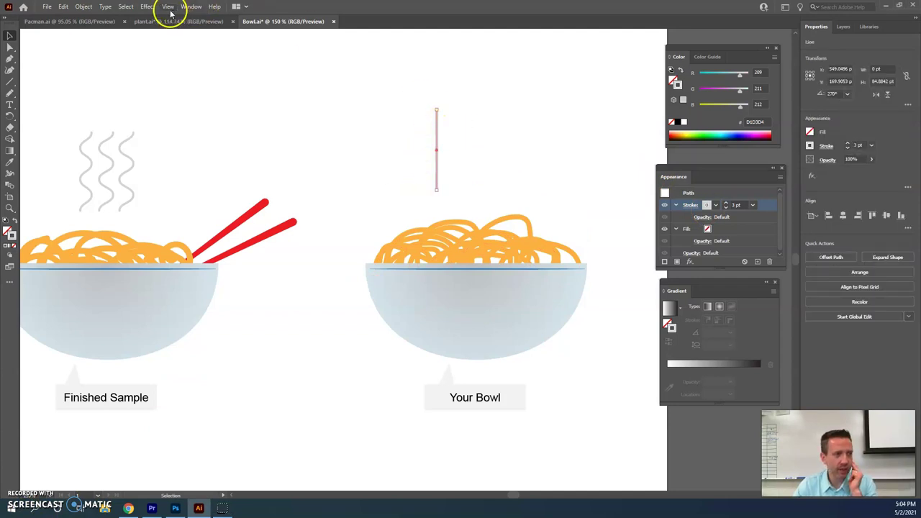
{"action": "left_click", "coordinate": [147, 7]}
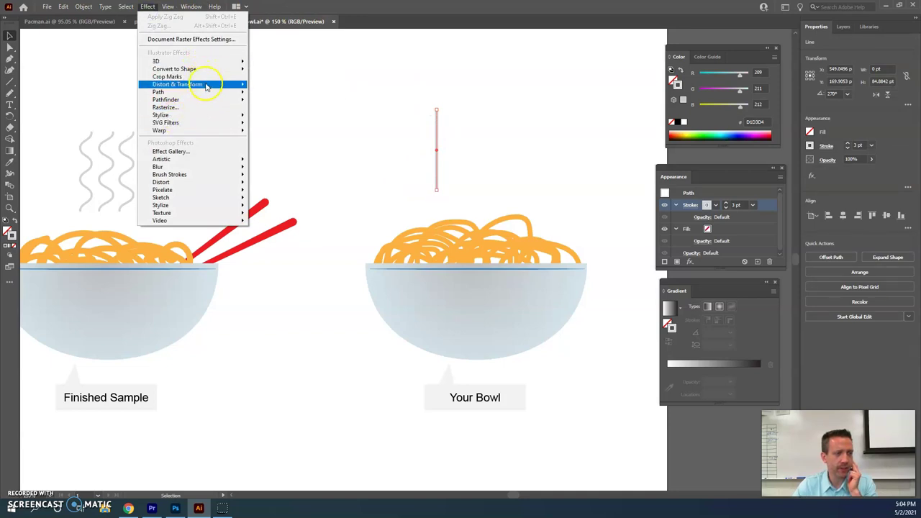
{"action": "mouse_move", "coordinate": [206, 86]}
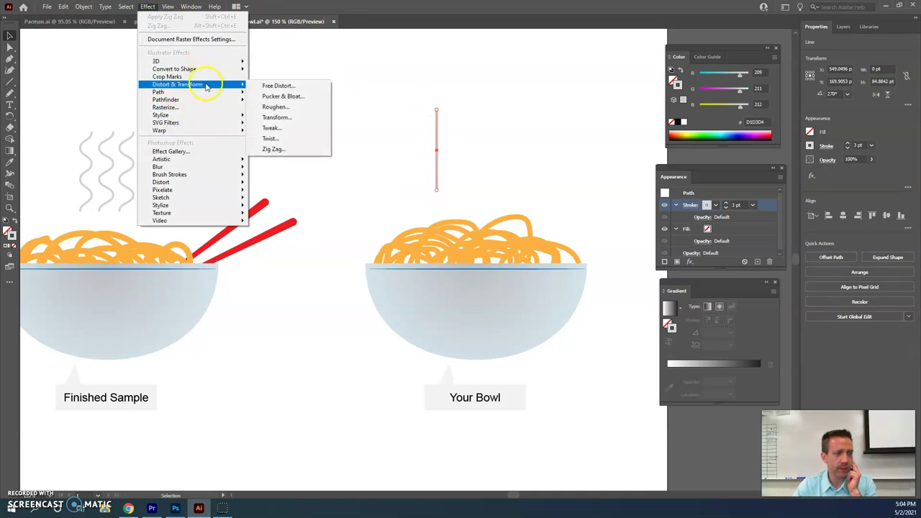
{"action": "left_click", "coordinate": [277, 149]}
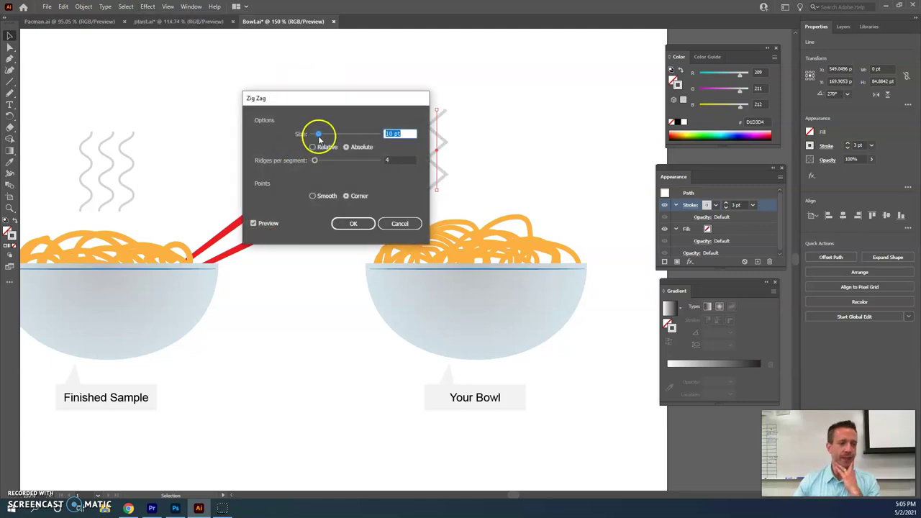
{"action": "left_click_drag", "start_coordinate": [353, 110], "coordinate": [258, 102]}
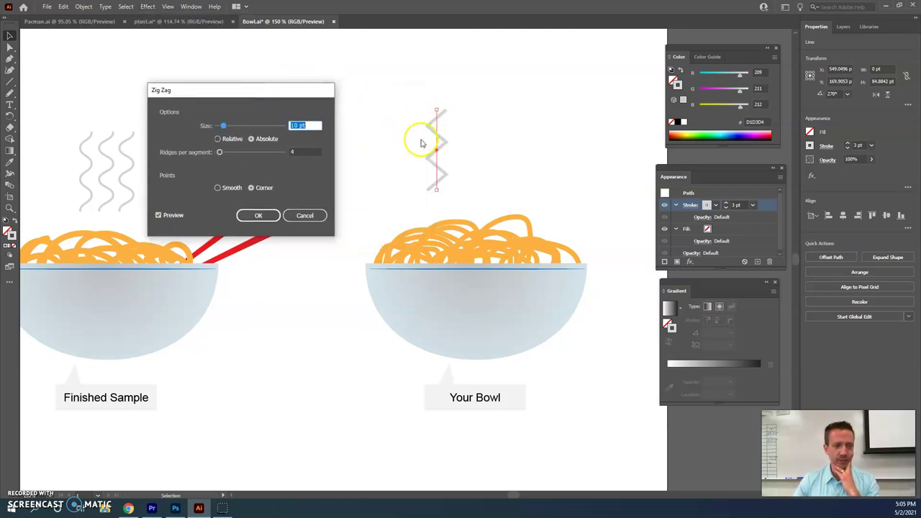
{"action": "left_click", "coordinate": [170, 216]}
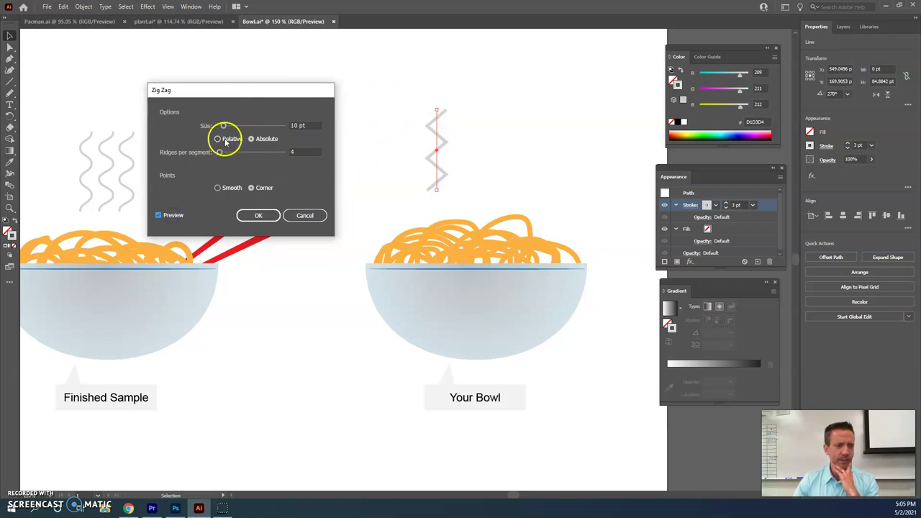
{"action": "left_click", "coordinate": [226, 190]}
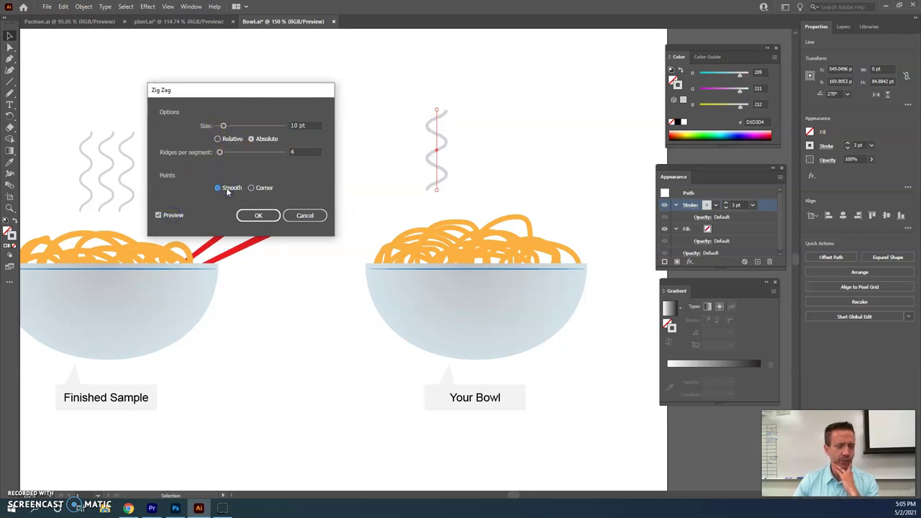
{"action": "mouse_move", "coordinate": [220, 152]}
{"action": "left_mouse_down"}
{"action": "mouse_move", "coordinate": [238, 155]}
{"action": "mouse_move", "coordinate": [221, 156]}
{"action": "left_mouse_up"}
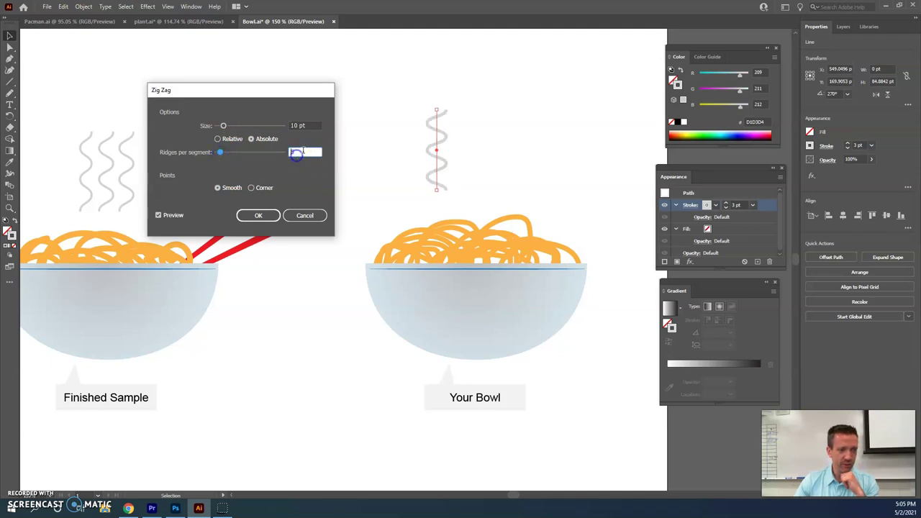
{"action": "key", "text": "Return"}
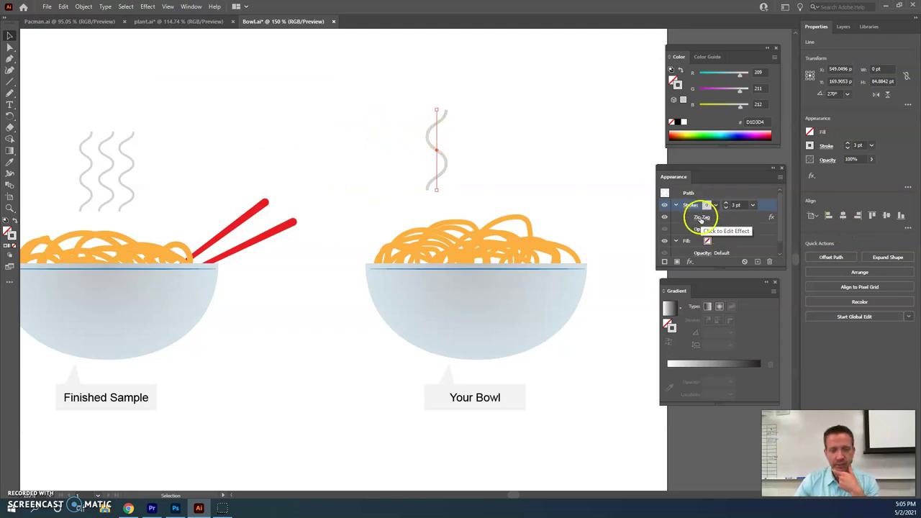
- Reopen the wavy line's Zig Zag effect, preview corner points and return to smooth points
{"action": "left_click", "coordinate": [703, 217]}
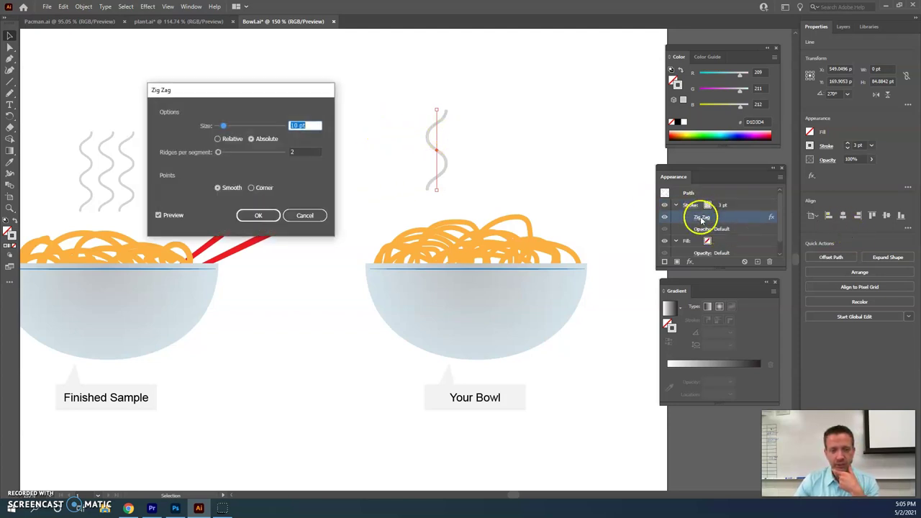
{"action": "left_click", "coordinate": [257, 188]}
{"action": "left_click", "coordinate": [217, 188]}
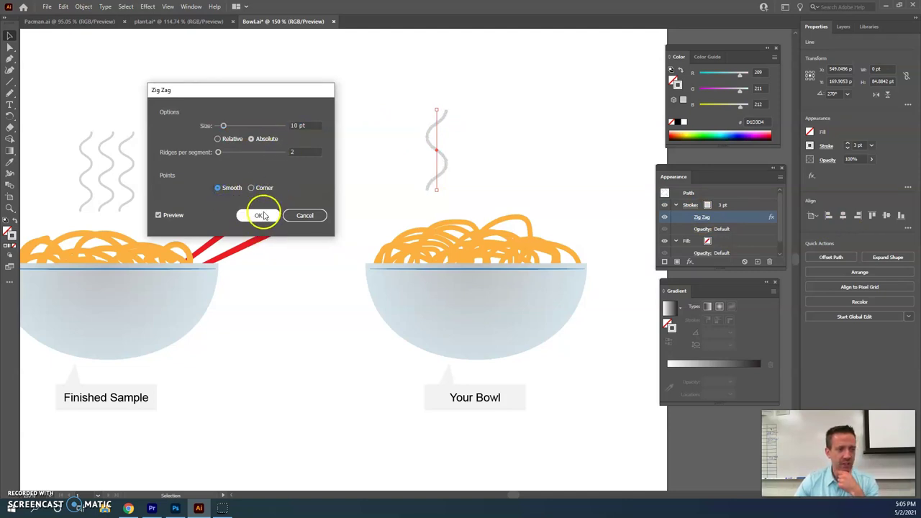
{"action": "left_click", "coordinate": [261, 216]}
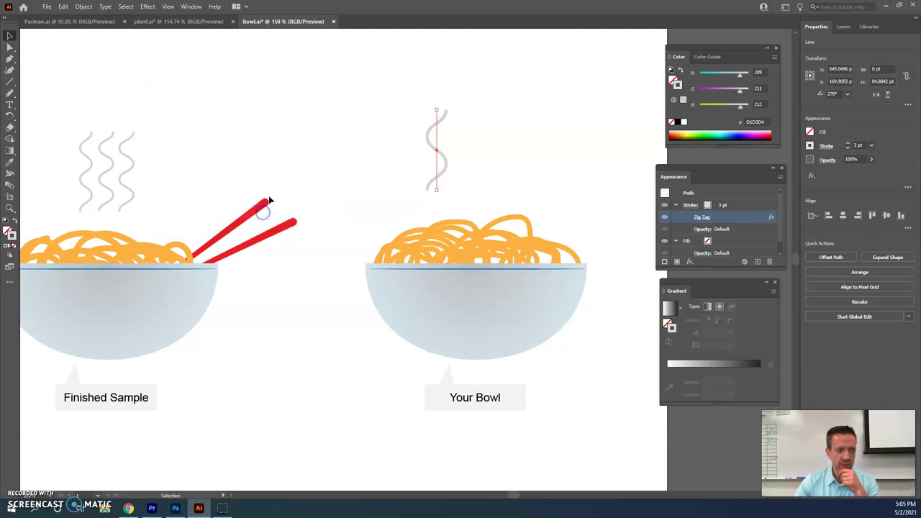
- Duplicate the wavy steam line to make a level row of four evenly spaced lines above Your Bowl
{"action": "left_click", "coordinate": [250, 213]}
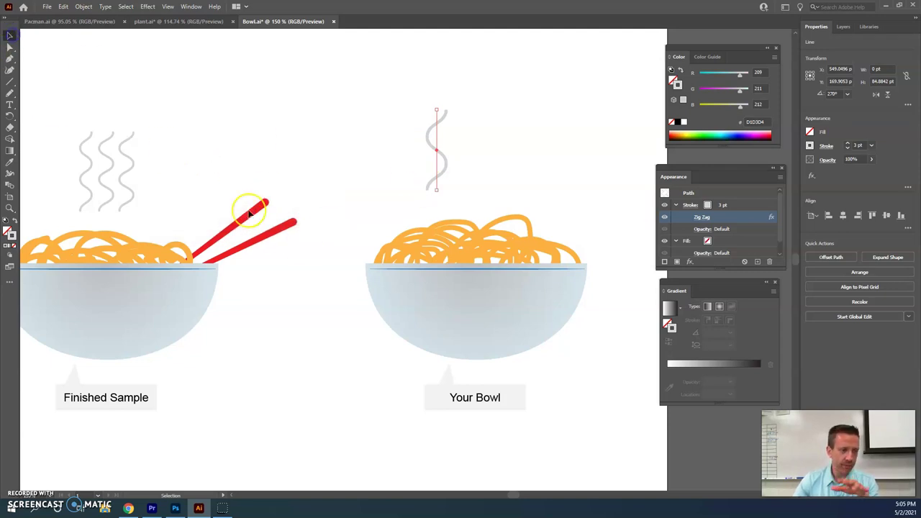
{"action": "left_click", "coordinate": [376, 92]}
{"action": "left_click_drag", "start_coordinate": [386, 83], "coordinate": [467, 200]}
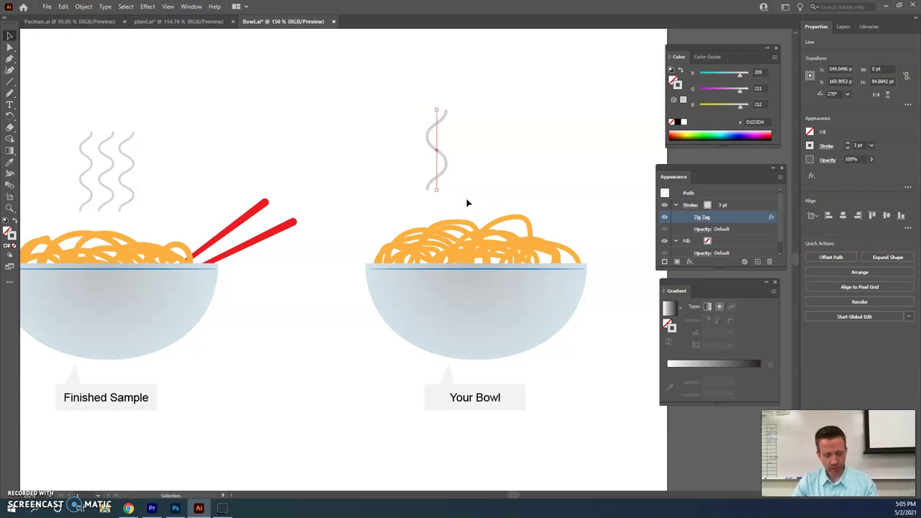
{"action": "key", "text": "ctrl+v"}
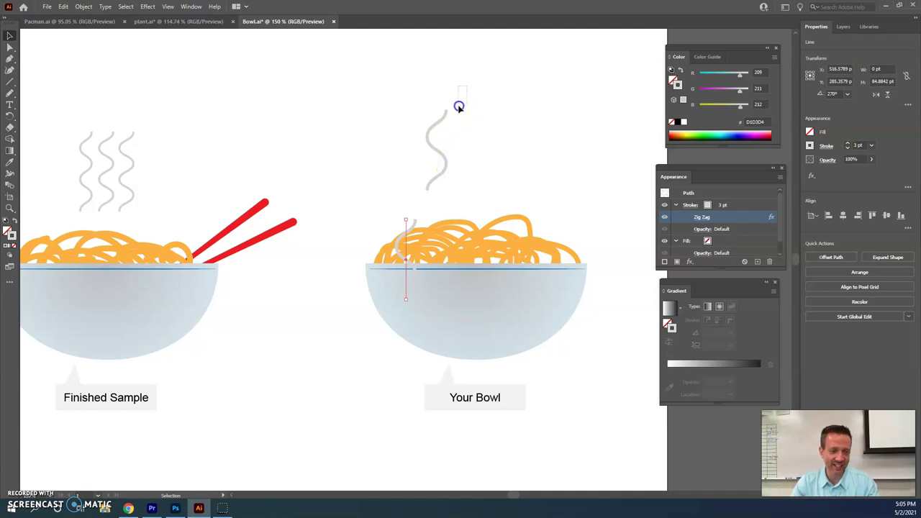
{"action": "left_click", "coordinate": [459, 107]}
{"action": "left_click_drag", "start_coordinate": [414, 225], "coordinate": [480, 117]}
{"action": "left_click", "coordinate": [511, 133]}
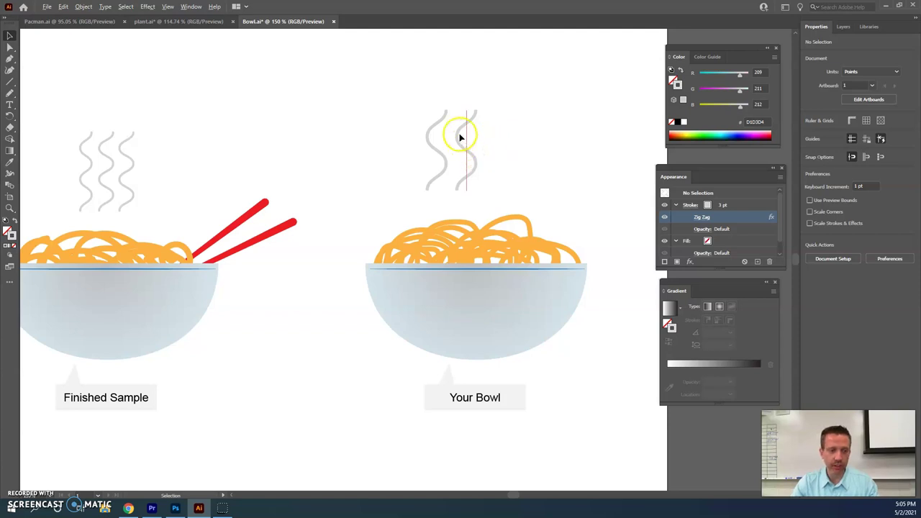
{"action": "left_click", "coordinate": [488, 132]}
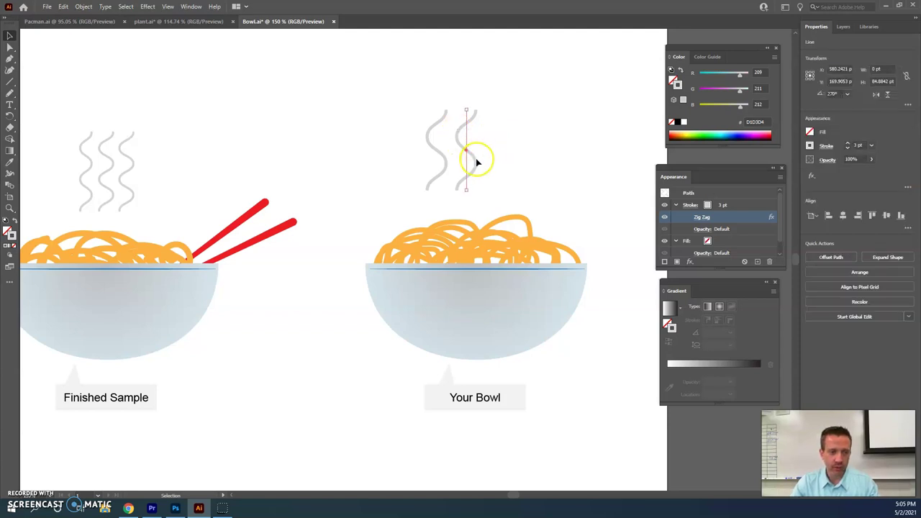
{"action": "left_click_drag", "start_coordinate": [476, 166], "coordinate": [535, 163]}
- Select all four steam lines and stretch them slightly downward toward the noodles
{"action": "left_click_drag", "start_coordinate": [582, 99], "coordinate": [403, 202]}
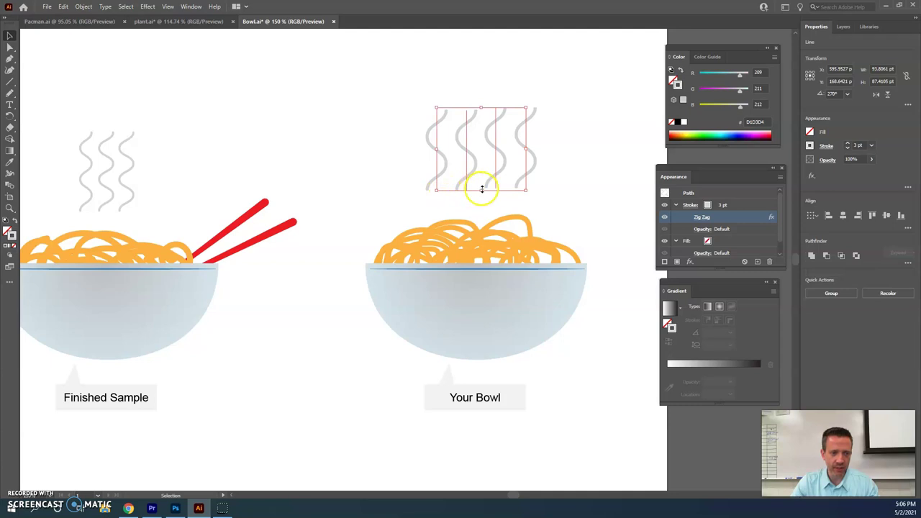
{"action": "left_click_drag", "start_coordinate": [482, 190], "coordinate": [481, 204]}
{"action": "left_click", "coordinate": [343, 91]}
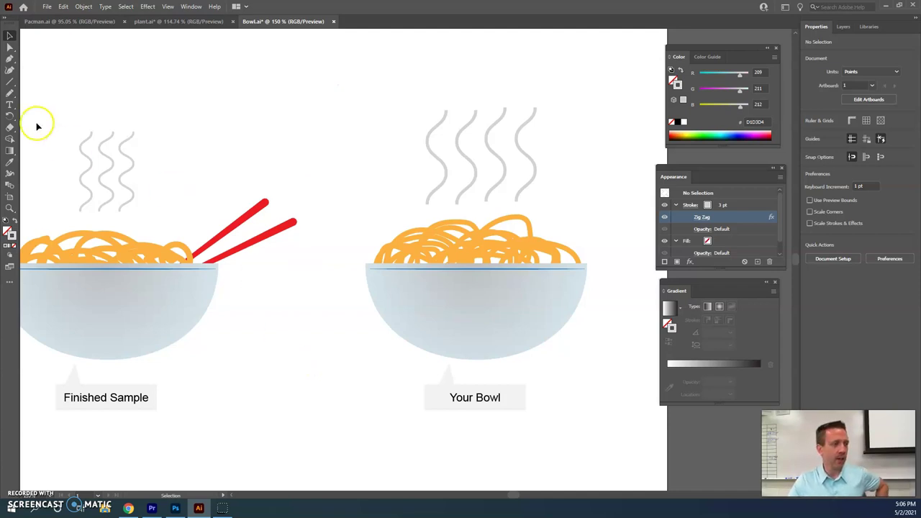
- Draw a vertical line about 140 pt long beside the steam and rotate it clockwise about 45° into a diagonal
{"action": "left_click", "coordinate": [9, 82]}
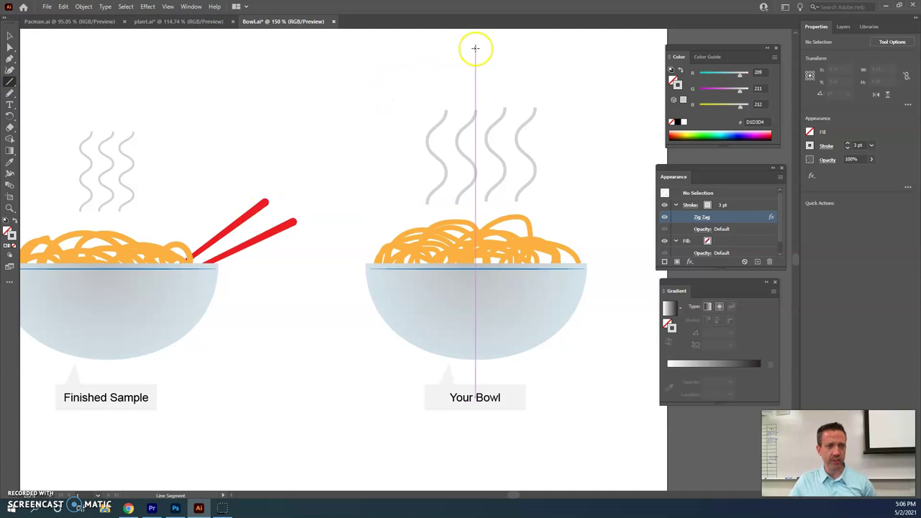
{"action": "left_click_drag", "start_coordinate": [372, 61], "coordinate": [372, 194]}
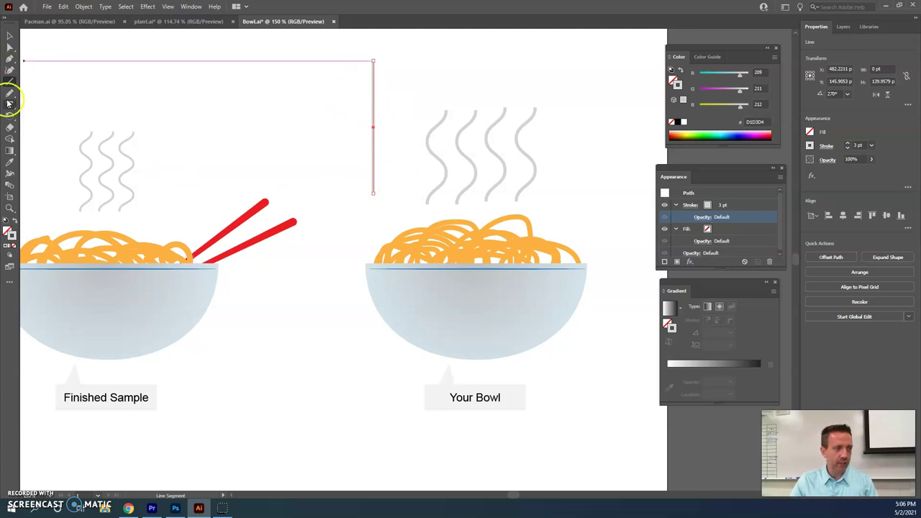
{"action": "left_click", "coordinate": [9, 116]}
{"action": "left_click_drag", "start_coordinate": [373, 193], "coordinate": [317, 183]}
{"action": "left_click", "coordinate": [9, 35]}
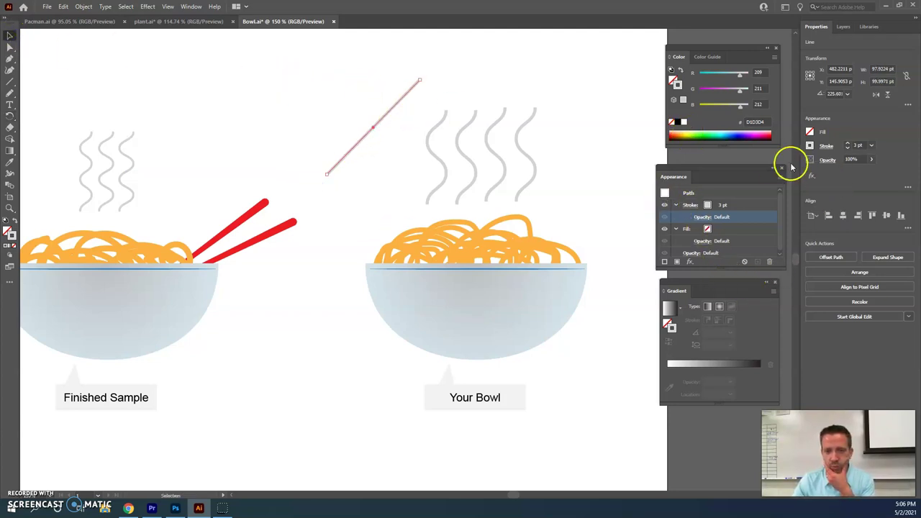
- Give the diagonal line a red stroke (RGB 237, 28, 36) with the triangular width profile tapering to one end
{"action": "left_click", "coordinate": [706, 207]}
{"action": "left_click", "coordinate": [631, 221]}
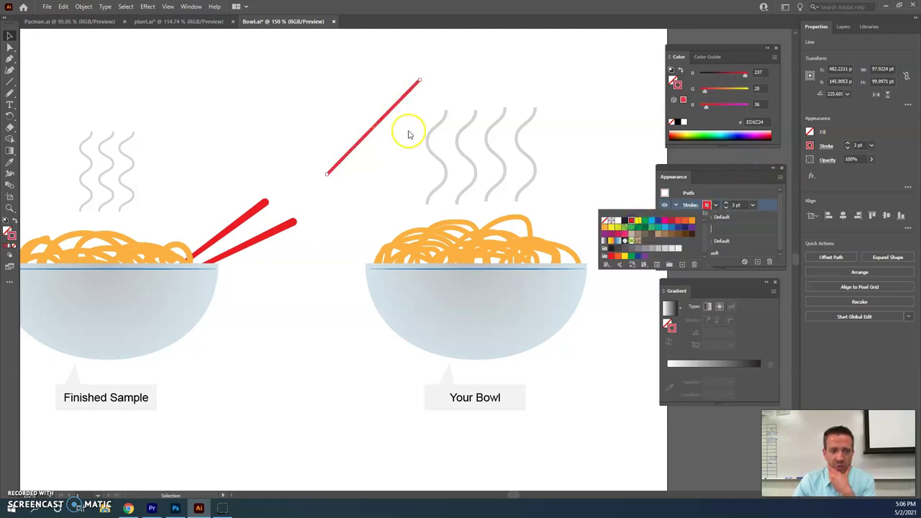
{"action": "left_click", "coordinate": [730, 188]}
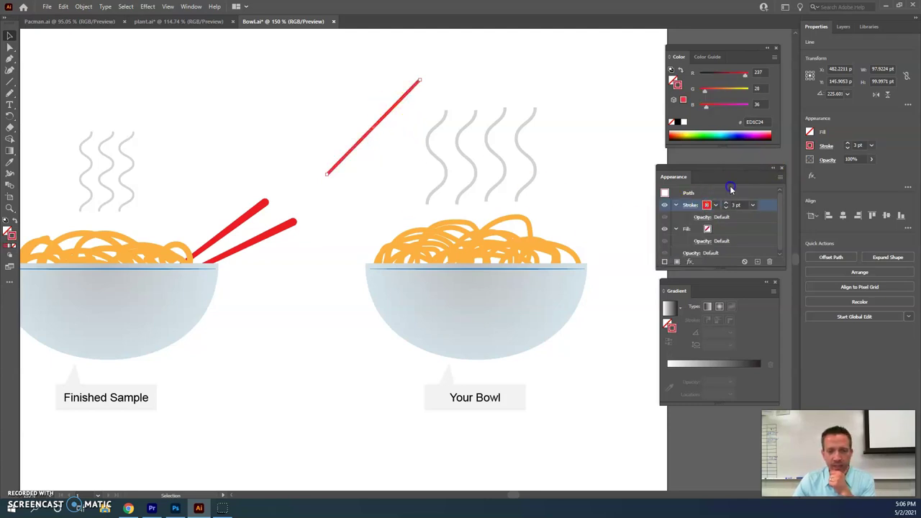
{"action": "left_click", "coordinate": [685, 207]}
{"action": "left_click", "coordinate": [663, 356]}
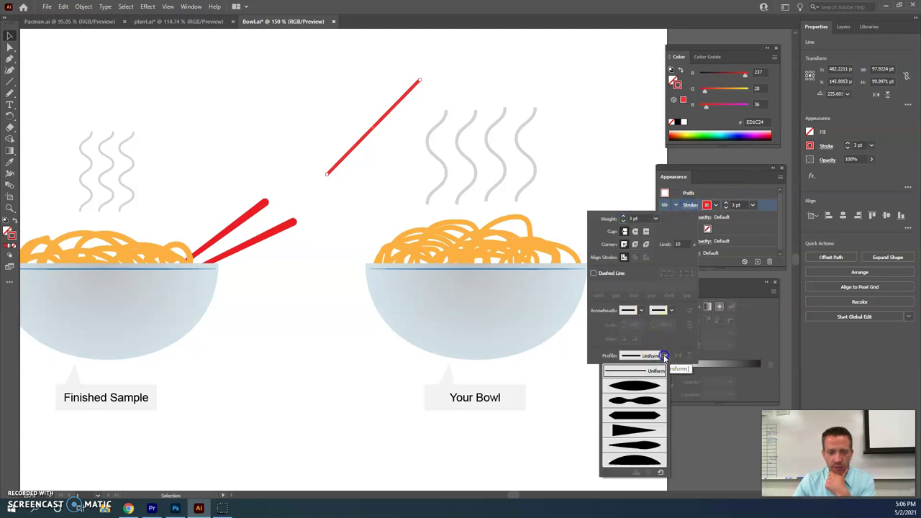
{"action": "left_click", "coordinate": [645, 432]}
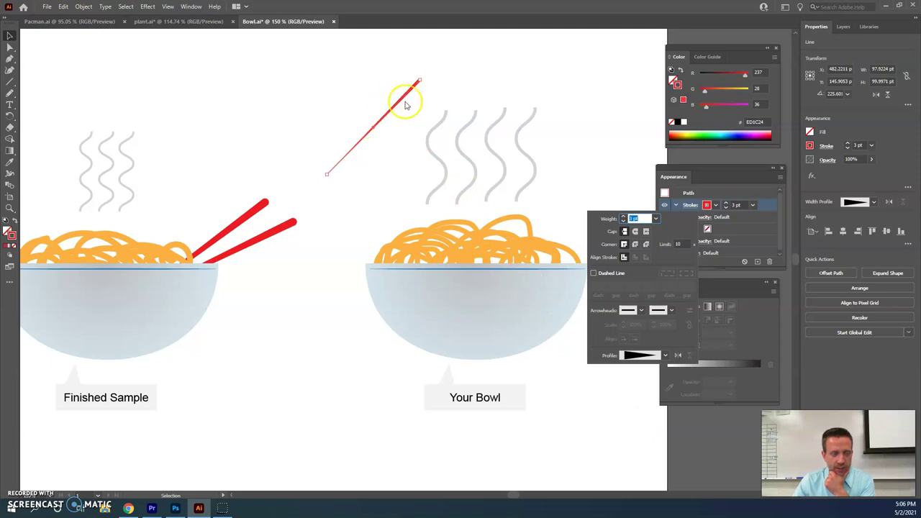
- Set the red chopstick's stroke weight to 9 pt with round caps
{"action": "left_click", "coordinate": [624, 219]}
{"action": "left_click", "coordinate": [624, 218]}
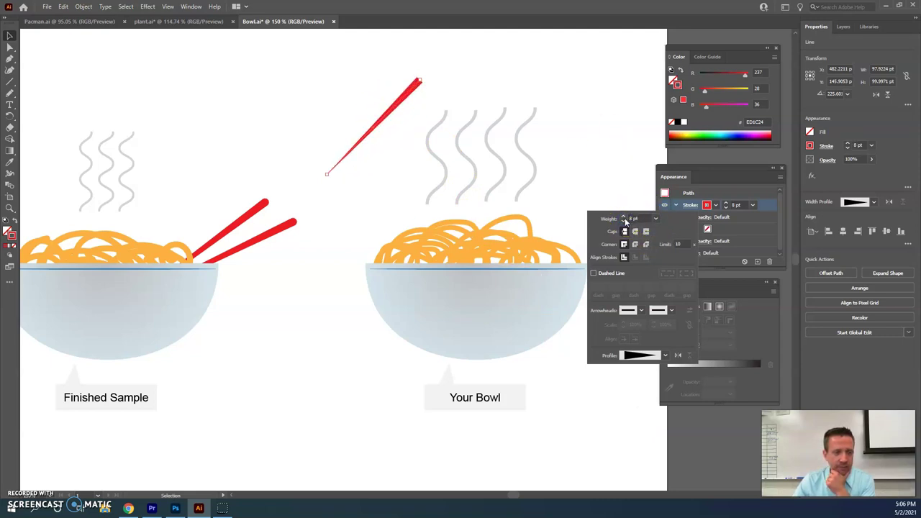
{"action": "left_click", "coordinate": [634, 233]}
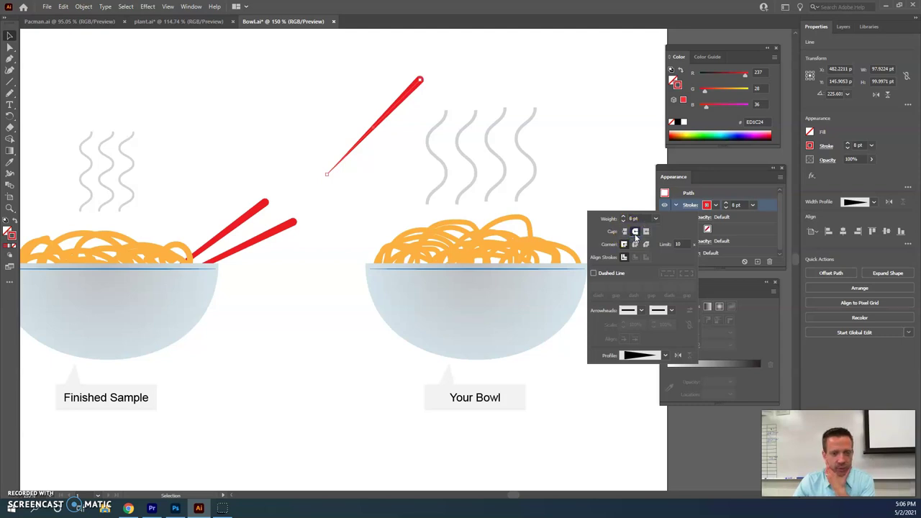
{"action": "left_click", "coordinate": [625, 218]}
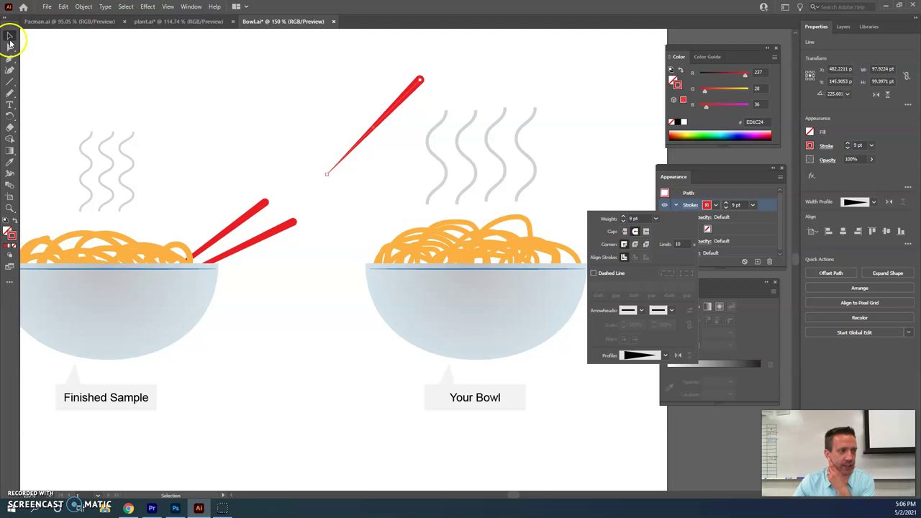
- Lengthen the chopstick from its thin end to about 128 by 127 pt and move it over the right part of Your Bowl
{"action": "left_click", "coordinate": [9, 44]}
{"action": "left_click_drag", "start_coordinate": [326, 174], "coordinate": [298, 200]}
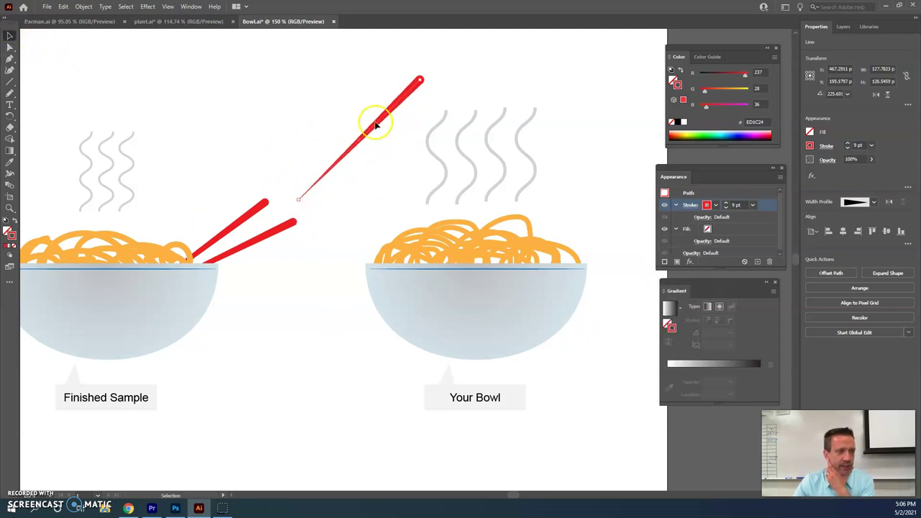
{"action": "left_click_drag", "start_coordinate": [409, 91], "coordinate": [580, 226]}
- Send the red chopstick behind the noodles and bowl and enlarge it to about 143 by 142 pt
{"action": "right_click", "coordinate": [581, 225]}
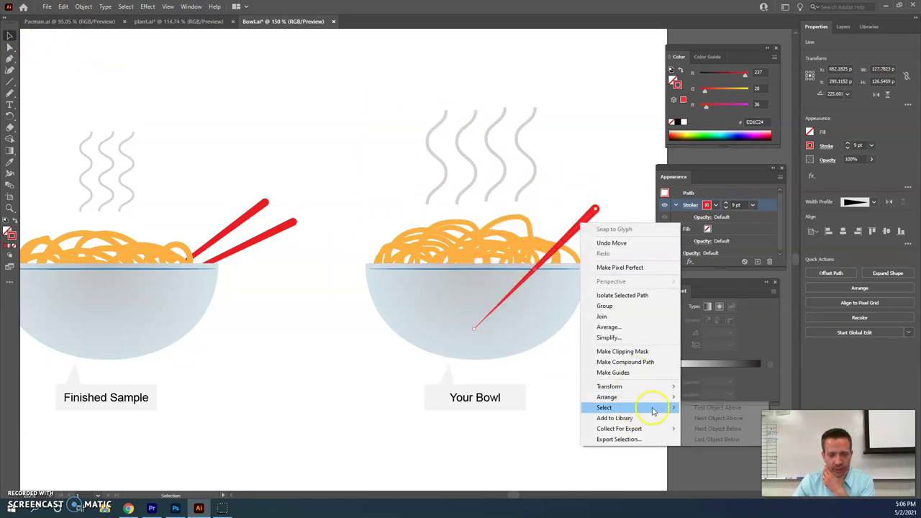
{"action": "left_click", "coordinate": [648, 405]}
{"action": "right_click", "coordinate": [591, 216]}
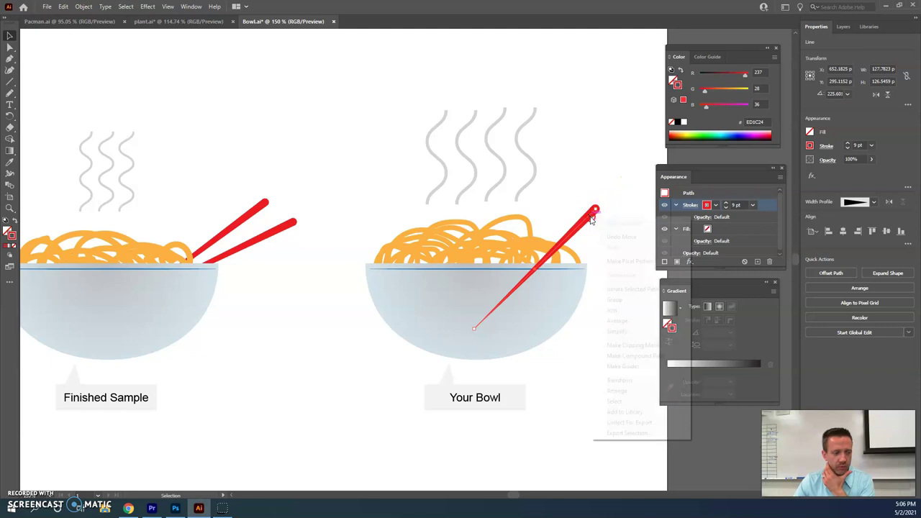
{"action": "left_click", "coordinate": [669, 395]}
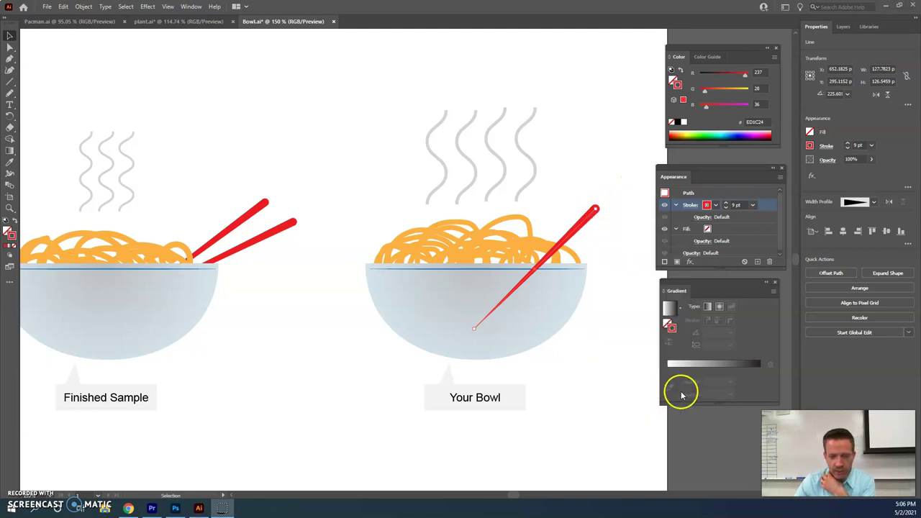
{"action": "right_click", "coordinate": [588, 223]}
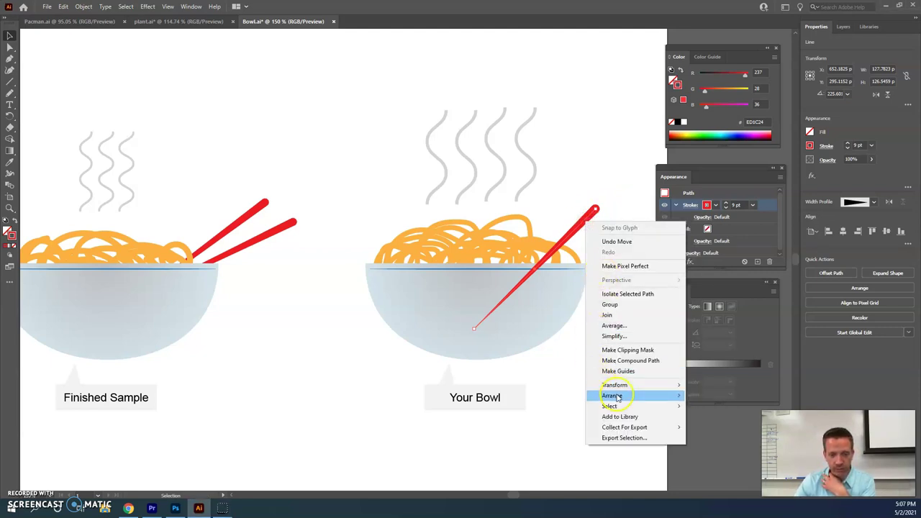
{"action": "left_click", "coordinate": [648, 400]}
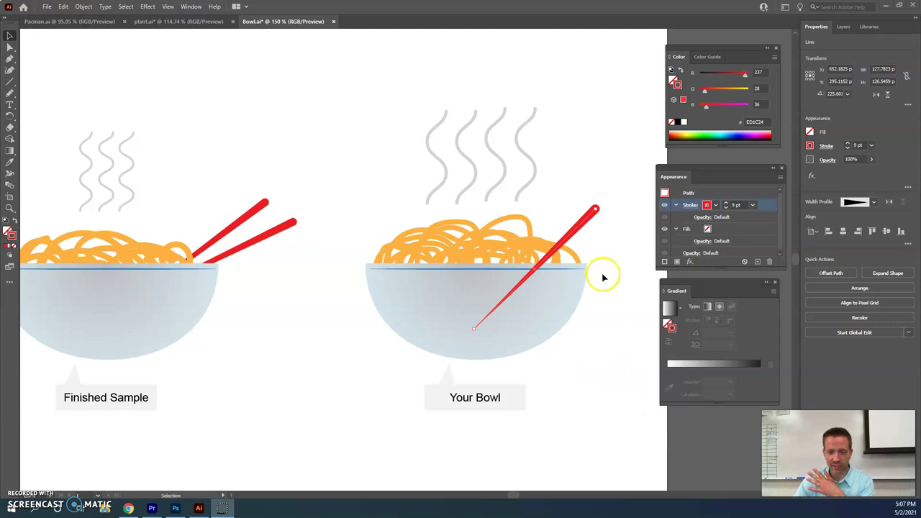
{"action": "left_click_drag", "start_coordinate": [587, 225], "coordinate": [612, 214]}
{"action": "right_click", "coordinate": [613, 214]}
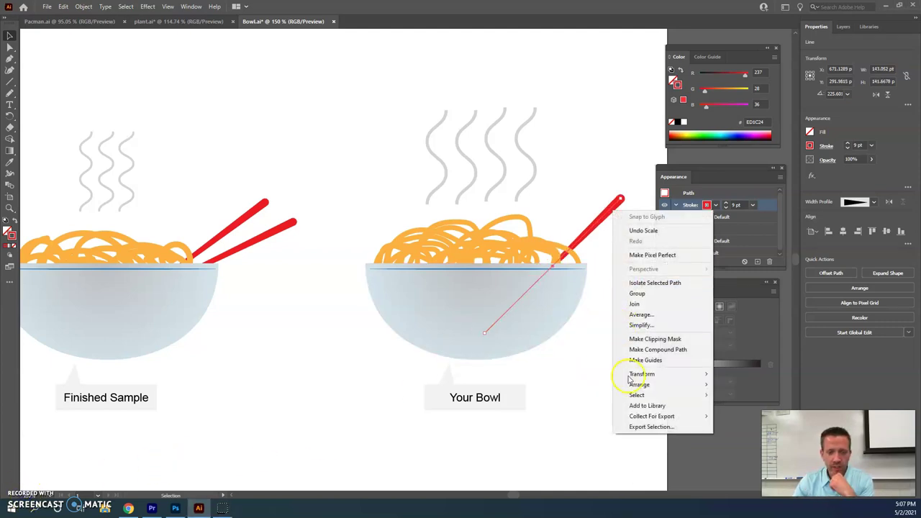
{"action": "left_click", "coordinate": [689, 384]}
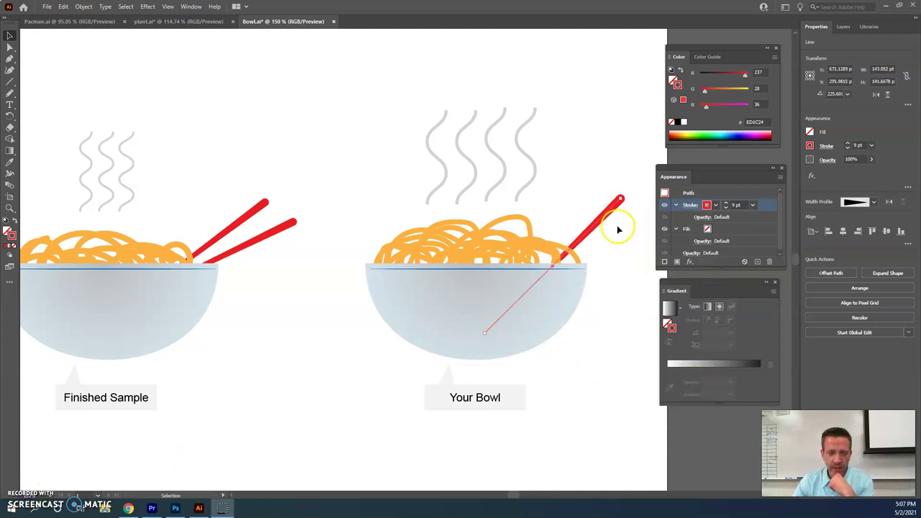
- Duplicate the chopstick and rotate the copy to a steeper angle, about 115 by 158 pt, crossing the first one
{"action": "key", "text": "a"}
{"action": "left_click_drag", "start_coordinate": [593, 173], "coordinate": [591, 206]}
{"action": "left_click", "coordinate": [627, 143]}
{"action": "left_click", "coordinate": [603, 187]}
{"action": "left_click", "coordinate": [692, 222]}
- Move the copied chopstick's line to the bottom of the Practice layer, behind the noodles and bowl
{"action": "left_click", "coordinate": [190, 7]}
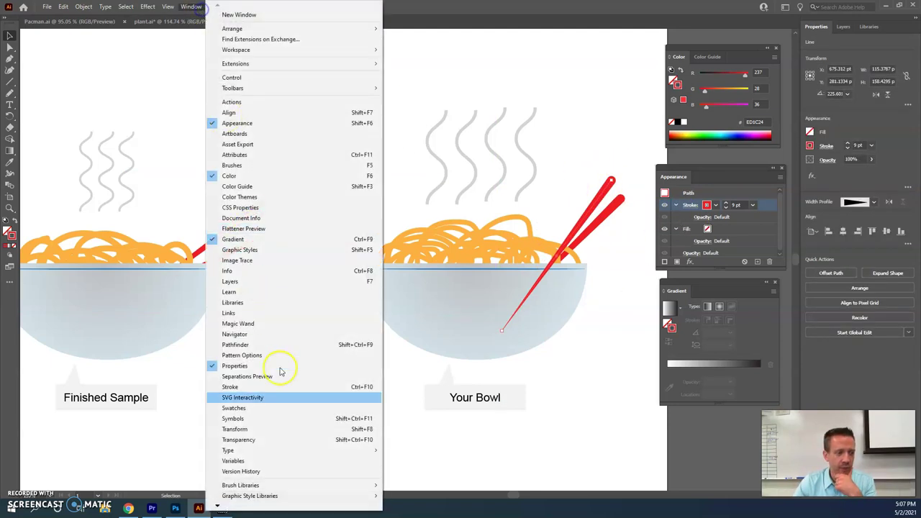
{"action": "left_click", "coordinate": [303, 282]}
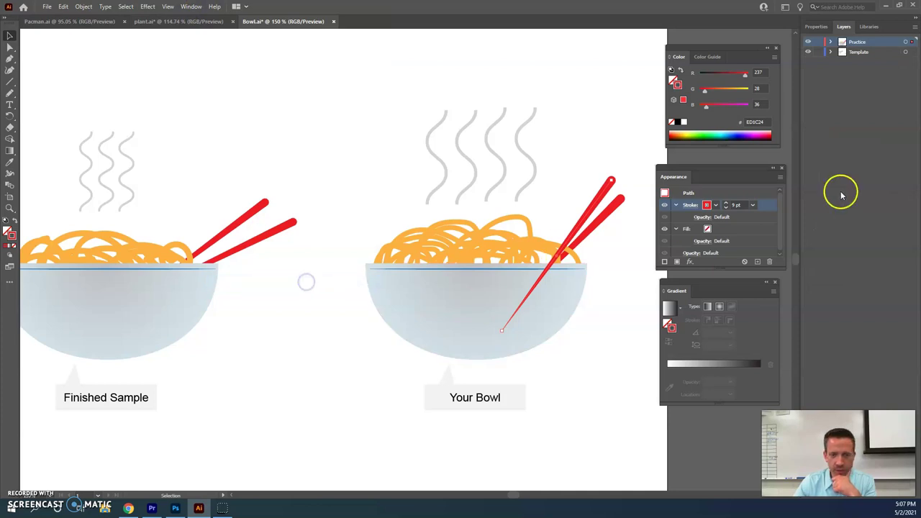
{"action": "left_click", "coordinate": [830, 43]}
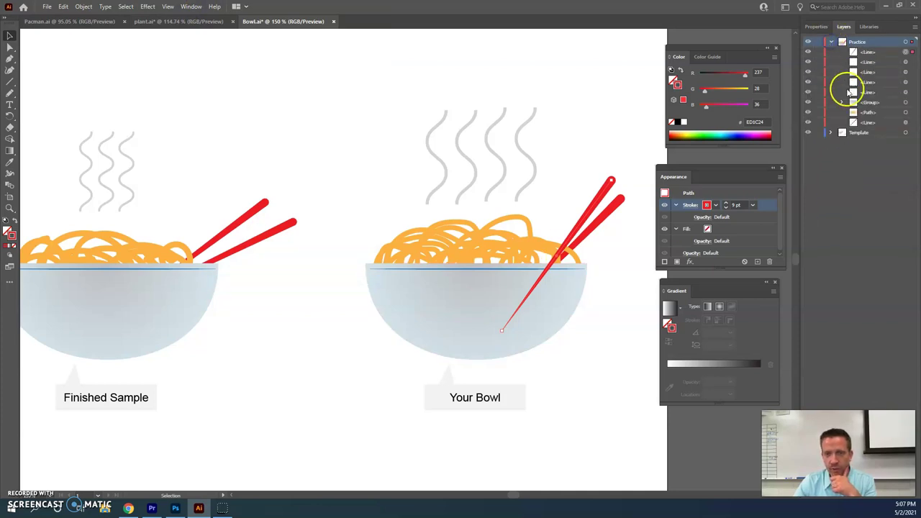
{"action": "left_click_drag", "start_coordinate": [888, 55], "coordinate": [891, 129]}
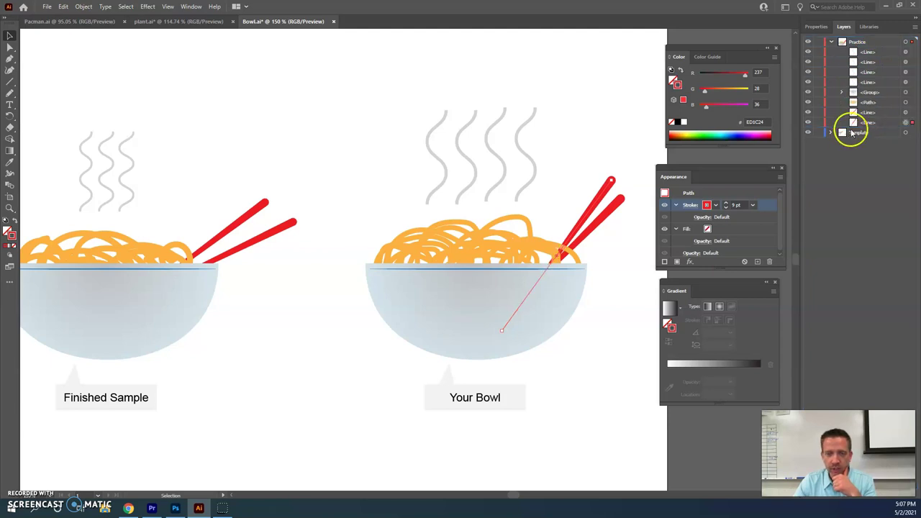
- Rotate both chopsticks clockwise so they lean lower over the right rim of Your Bowl, and deselect them
{"action": "left_click", "coordinate": [603, 80]}
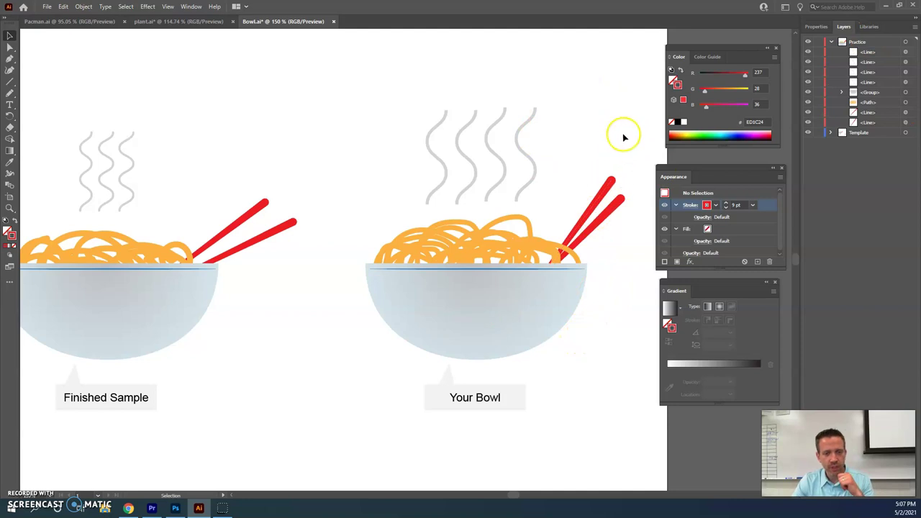
{"action": "left_click", "coordinate": [606, 210]}
{"action": "left_click_drag", "start_coordinate": [635, 197], "coordinate": [629, 240]}
{"action": "left_click", "coordinate": [623, 309]}
{"action": "key", "text": "ctrl+0"}
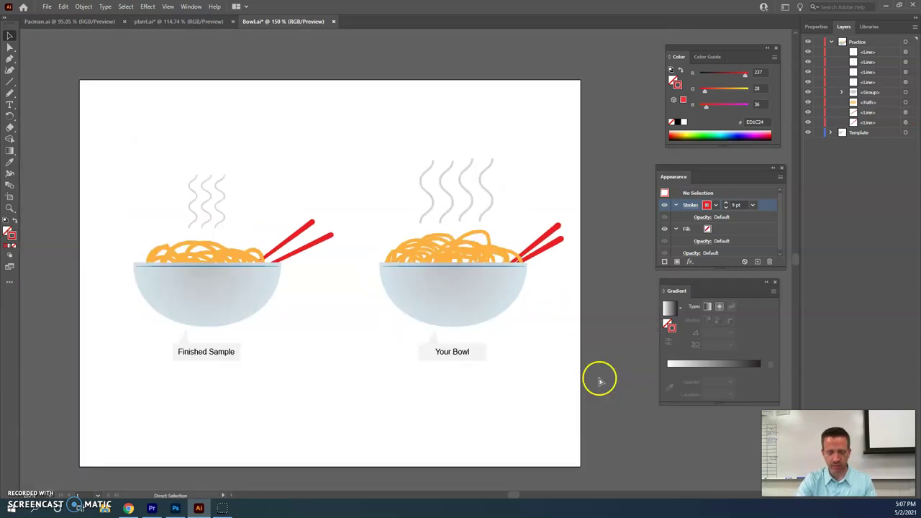